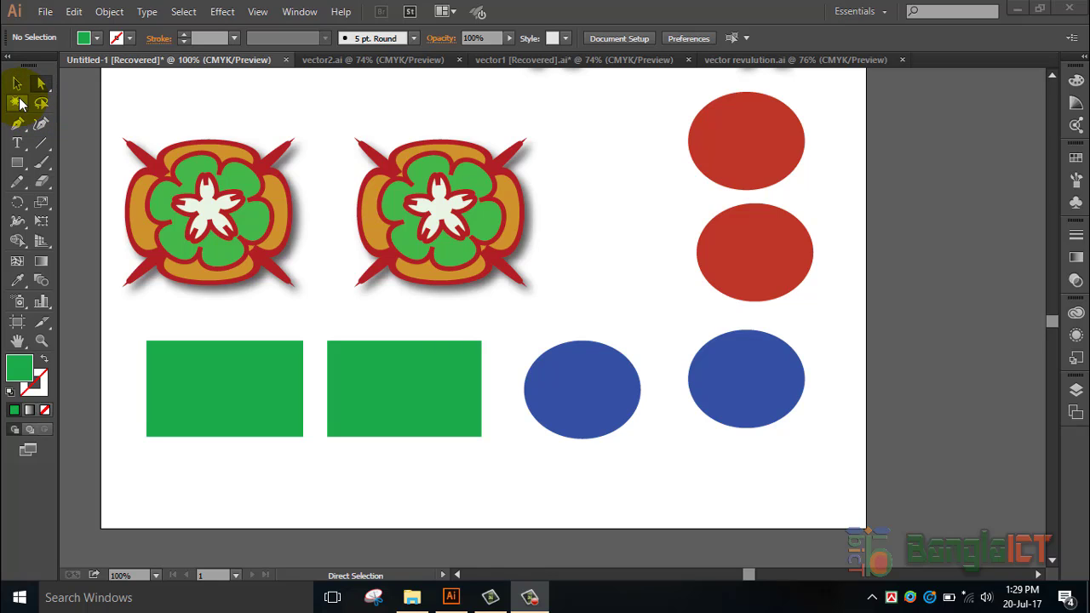
Select matching artwork with the Magic Wand: the blue ellipses, the red ellipses, and the red outlines of the two ornaments in turn
click(17, 103)
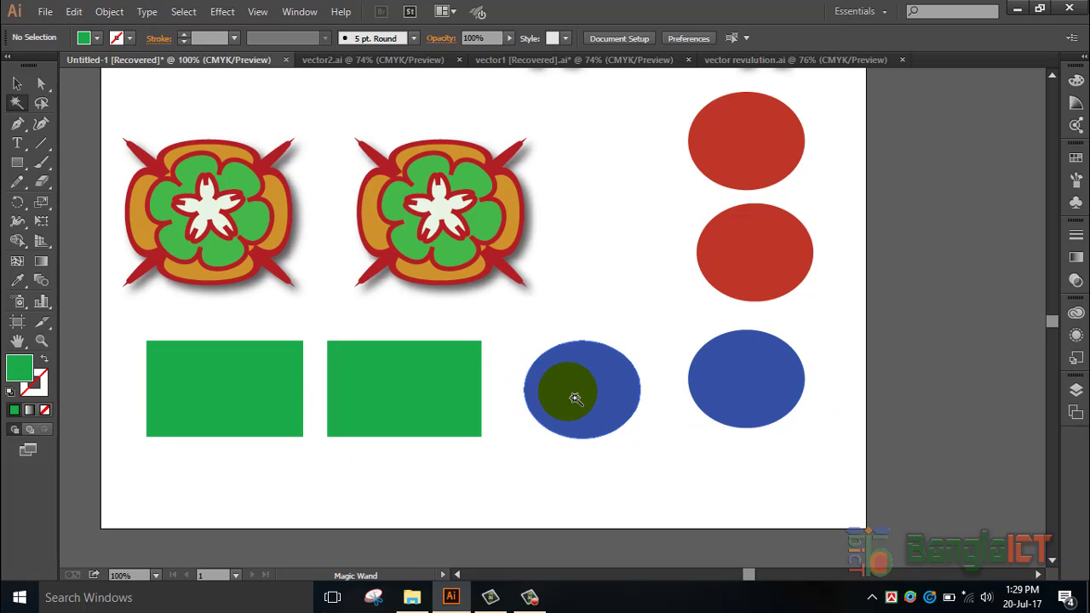
click(574, 399)
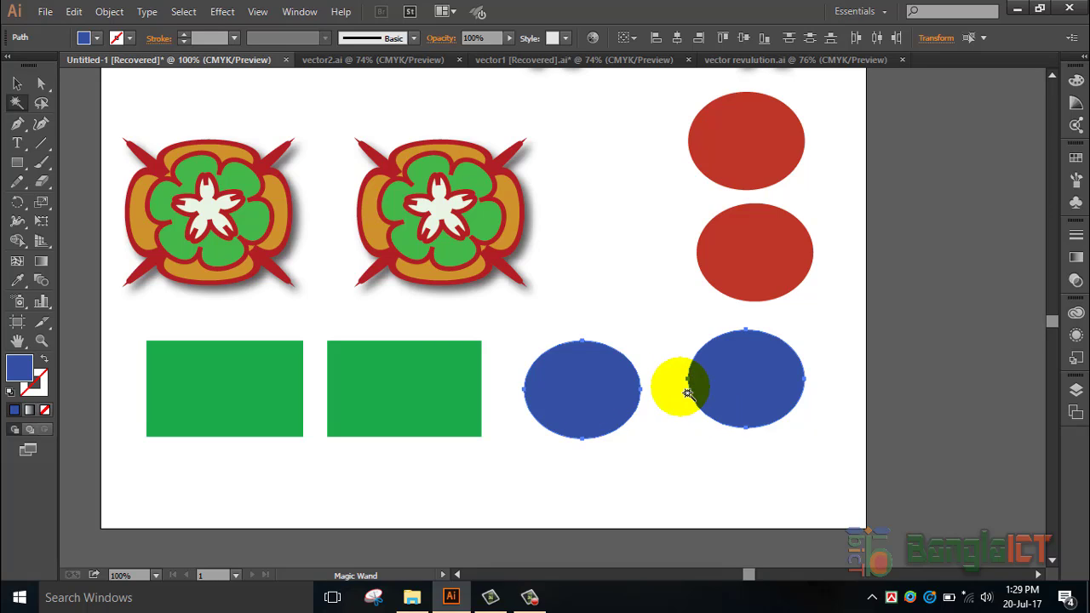
click(766, 141)
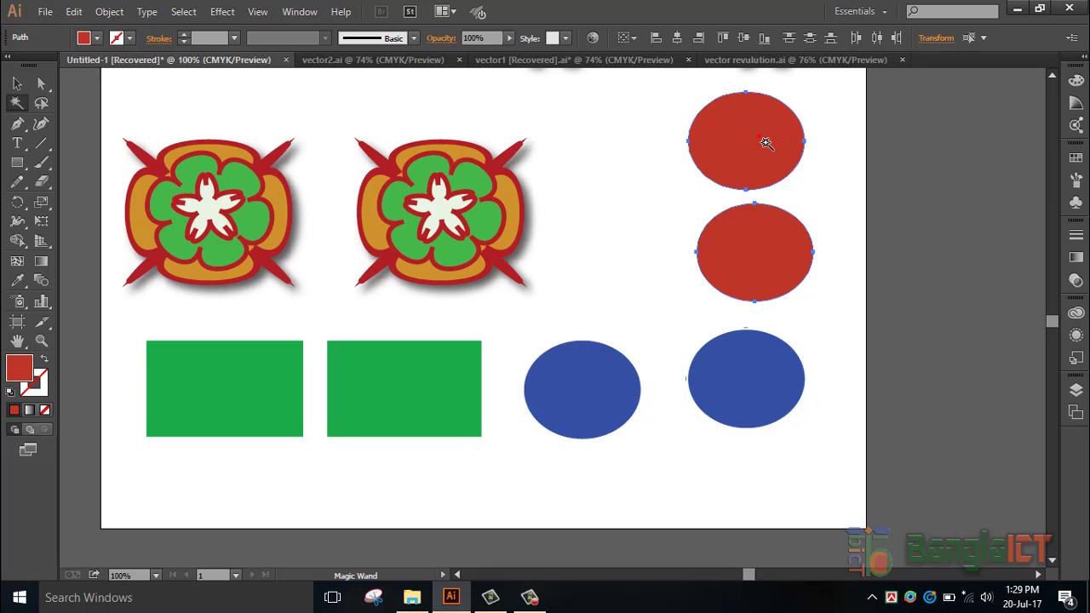
click(518, 273)
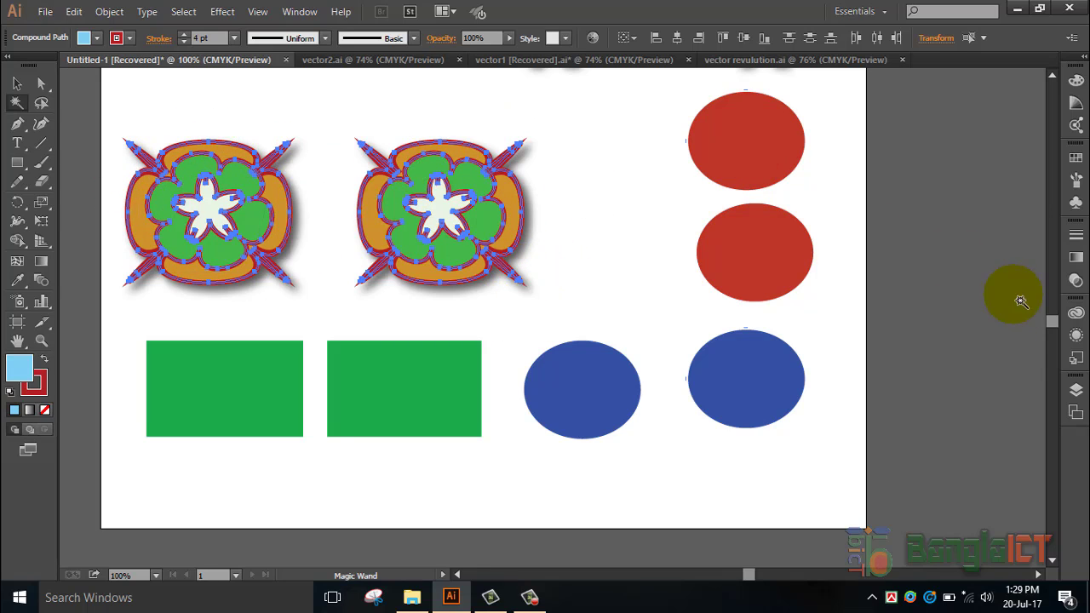
Select individual mesh petals on the second green flower and the two dark red flowers with the Magic Wand
click(1053, 311)
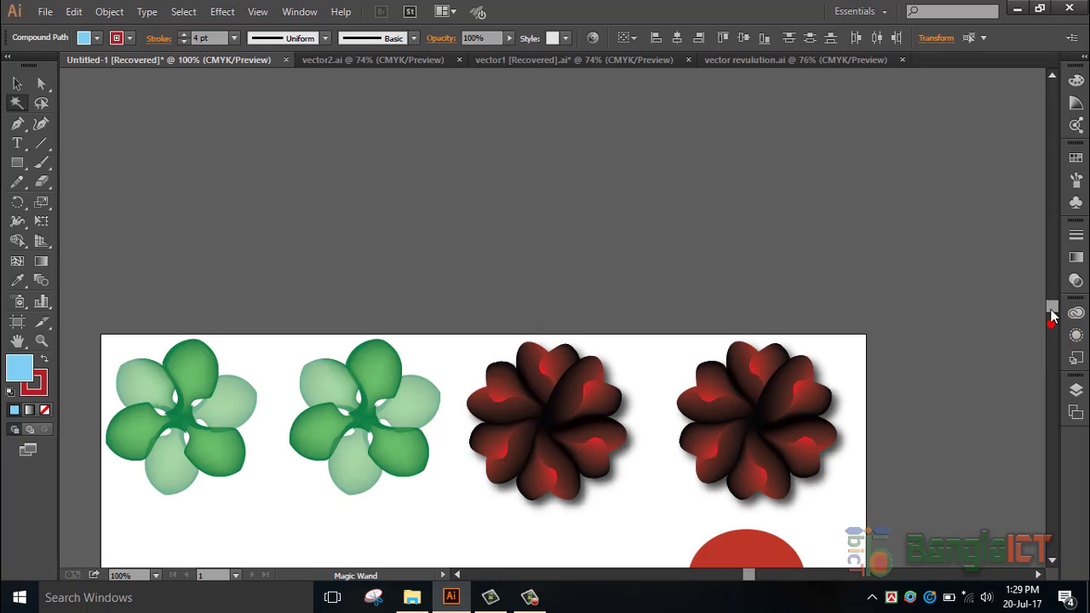
click(390, 396)
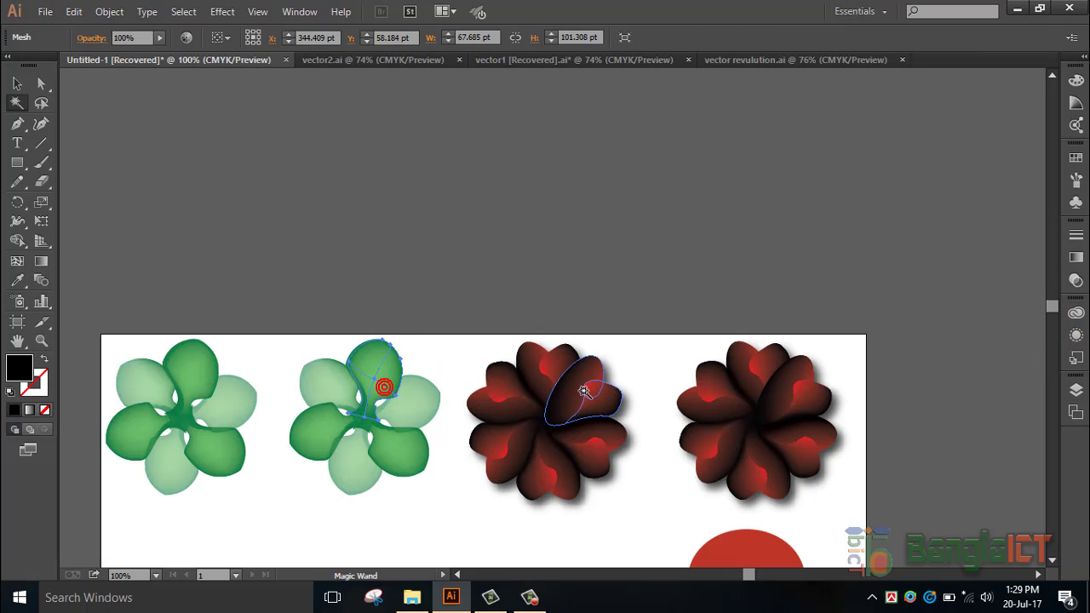
click(715, 390)
click(800, 390)
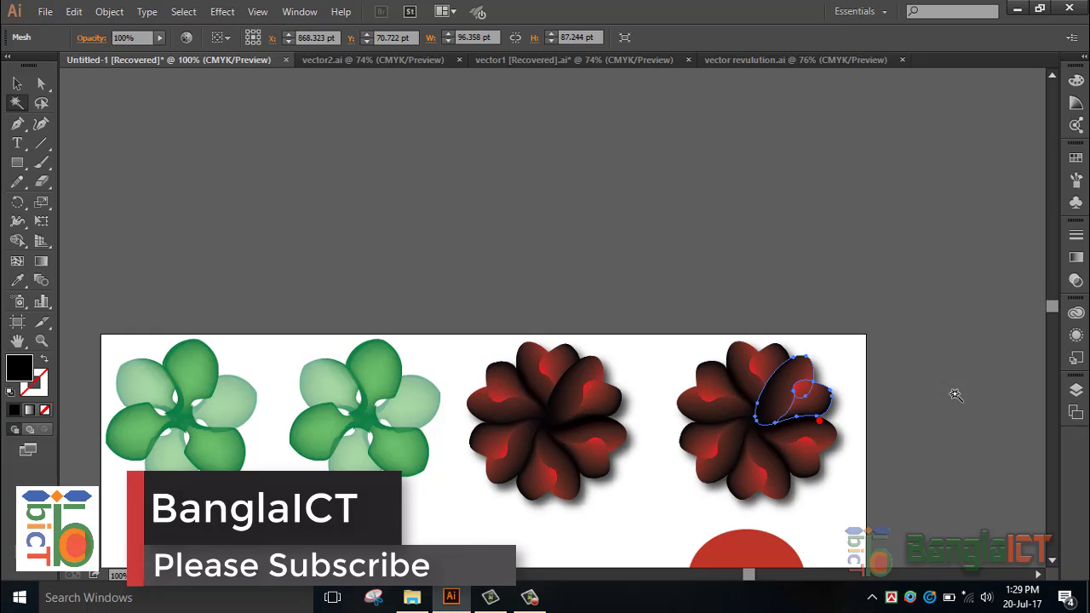
scroll(940, 332, down, 1)
scroll(940, 332, down, 3)
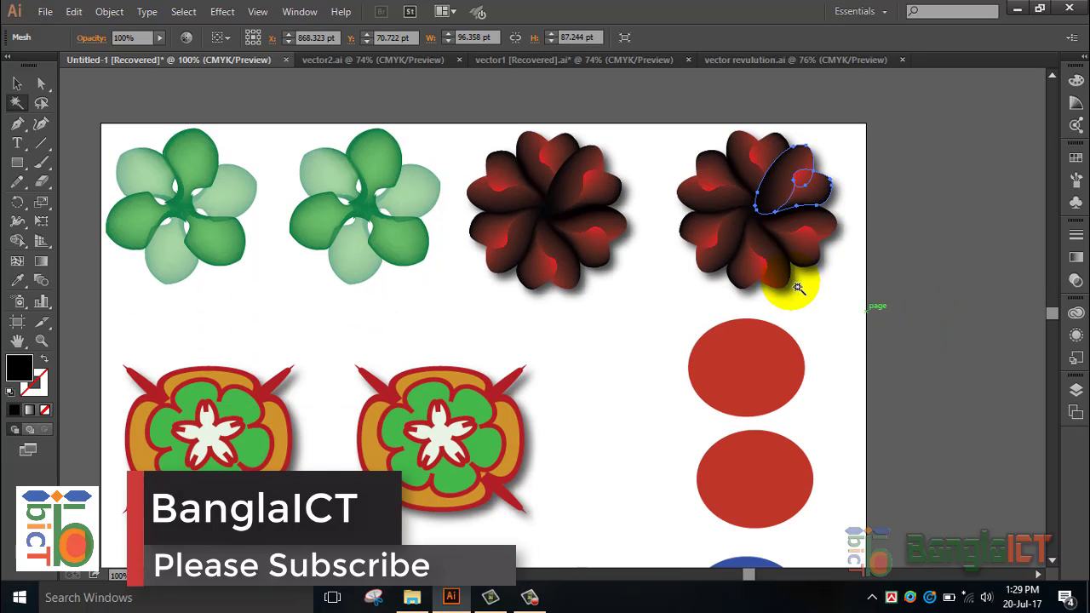
click(779, 281)
click(706, 230)
click(487, 263)
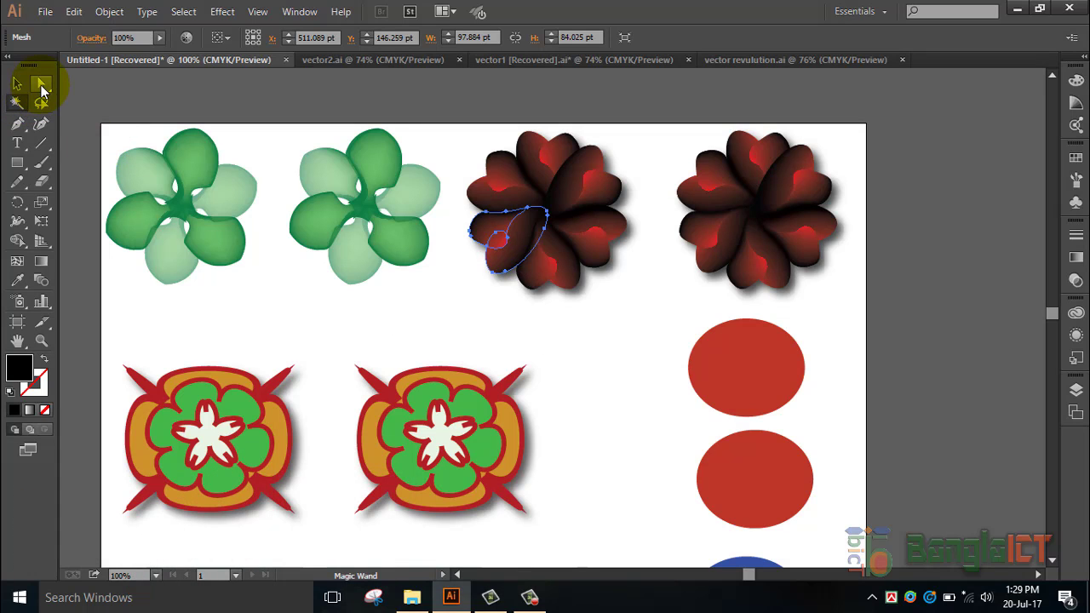
Select the red outlines of both ornaments, and switch the selection to all matching green shapes with the Magic Wand
click(455, 460)
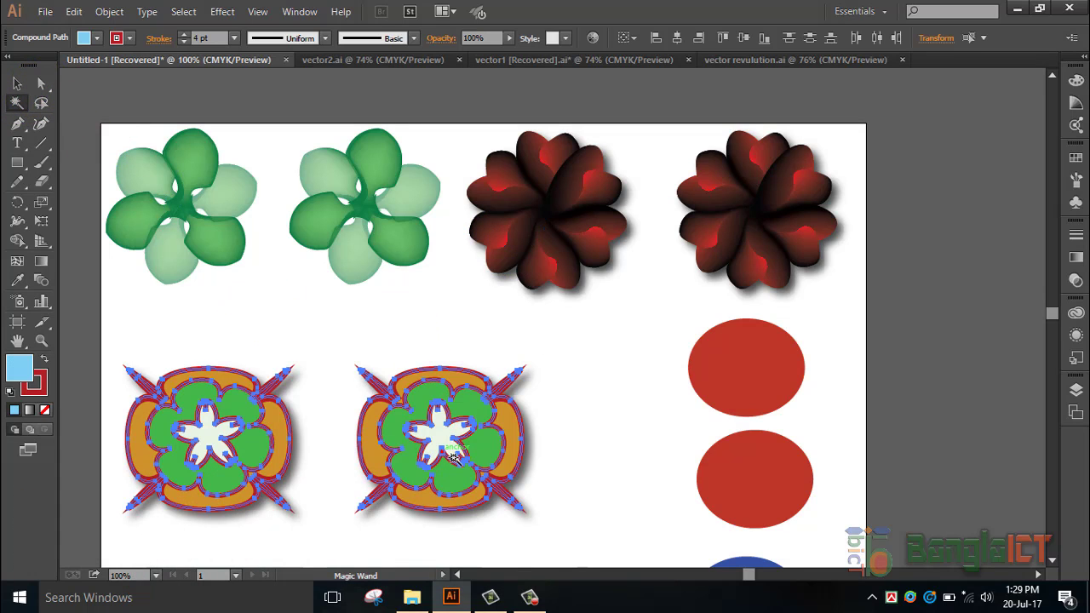
scroll(552, 434, down, 5)
click(397, 382)
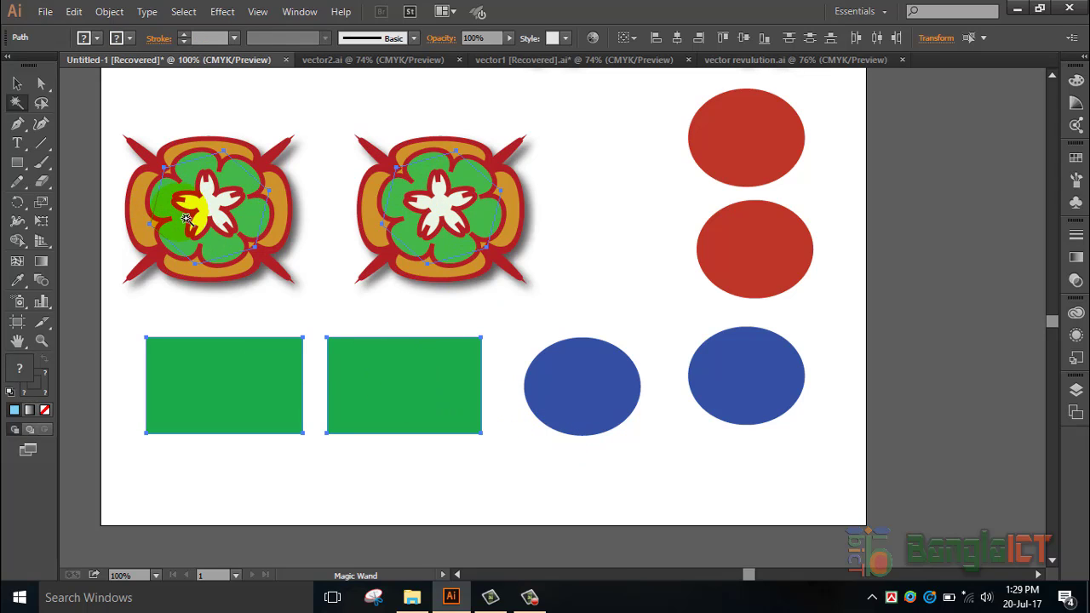
Select both red ellipses by their shared fill with the Magic Wand and clear the selection
click(773, 249)
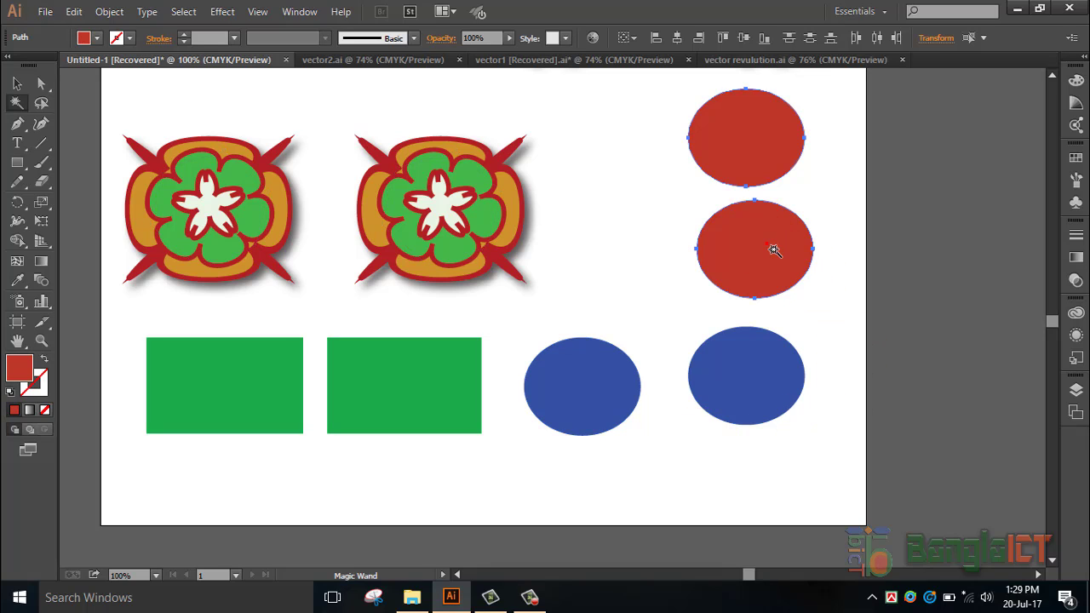
click(521, 276)
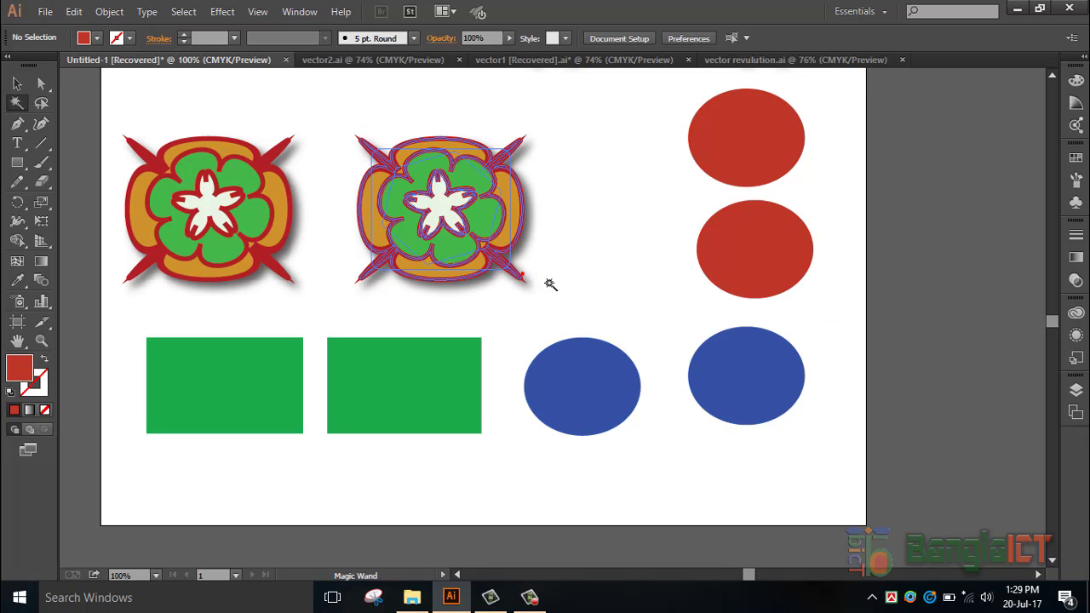
click(792, 151)
click(749, 222)
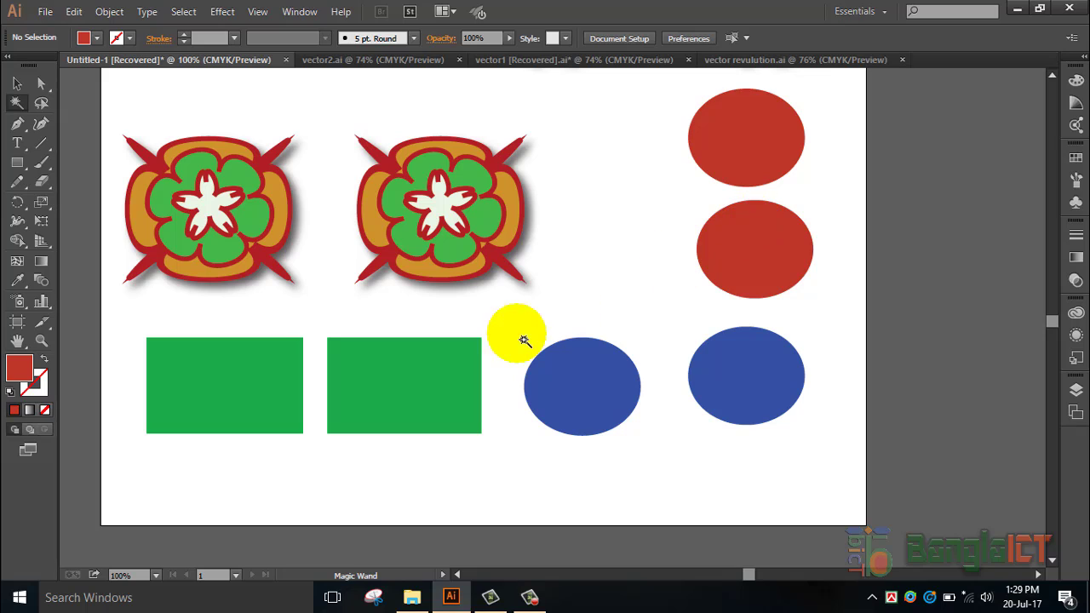
Select both blue ellipses with the Magic Wand, and change the selection to the green rectangles and matching ornament shapes
click(600, 387)
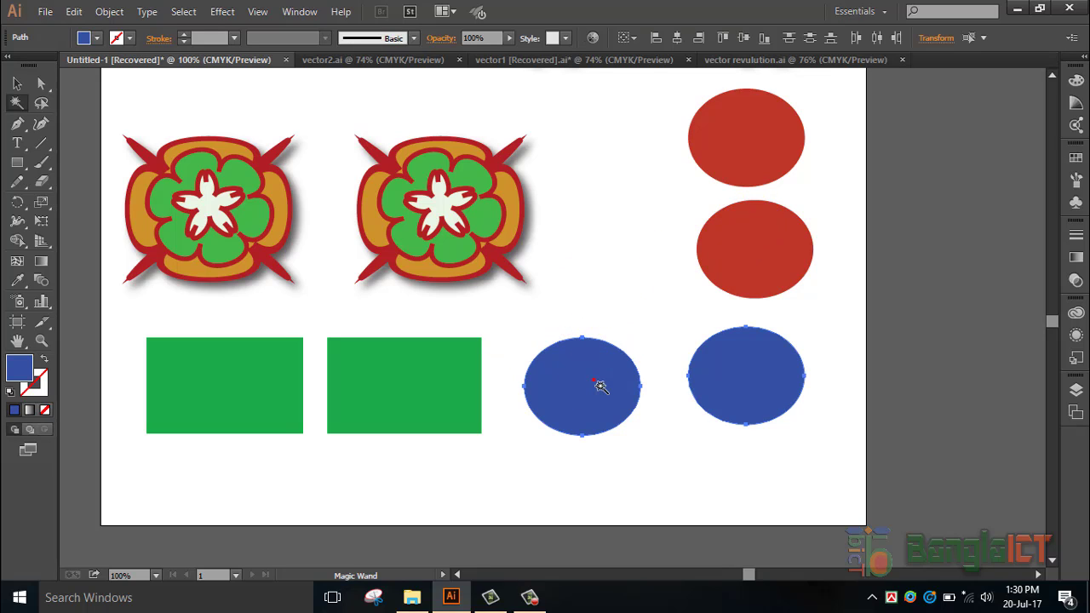
click(452, 245)
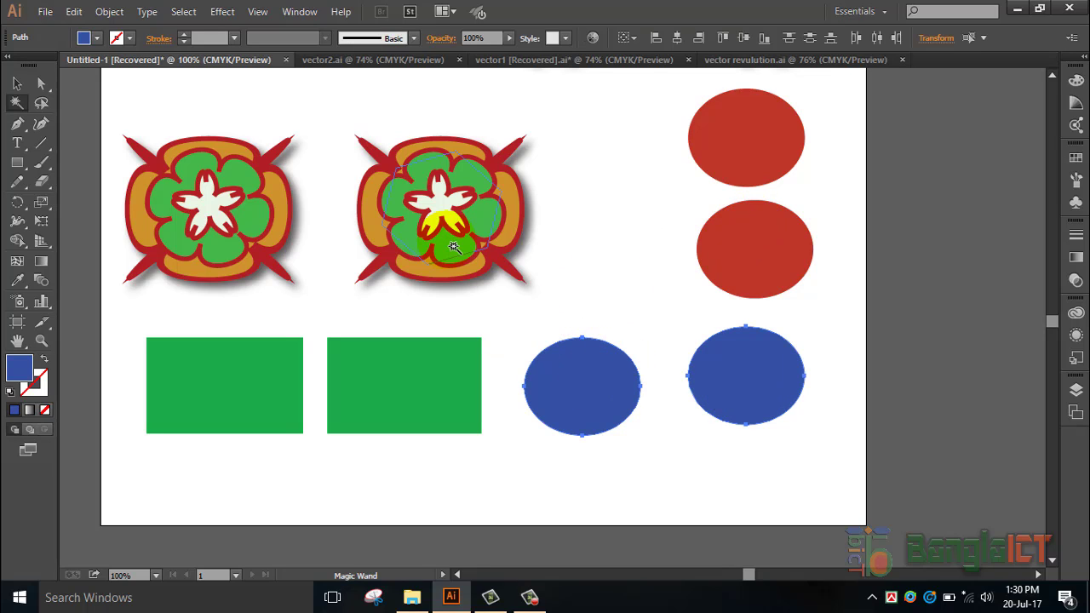
click(551, 316)
click(431, 377)
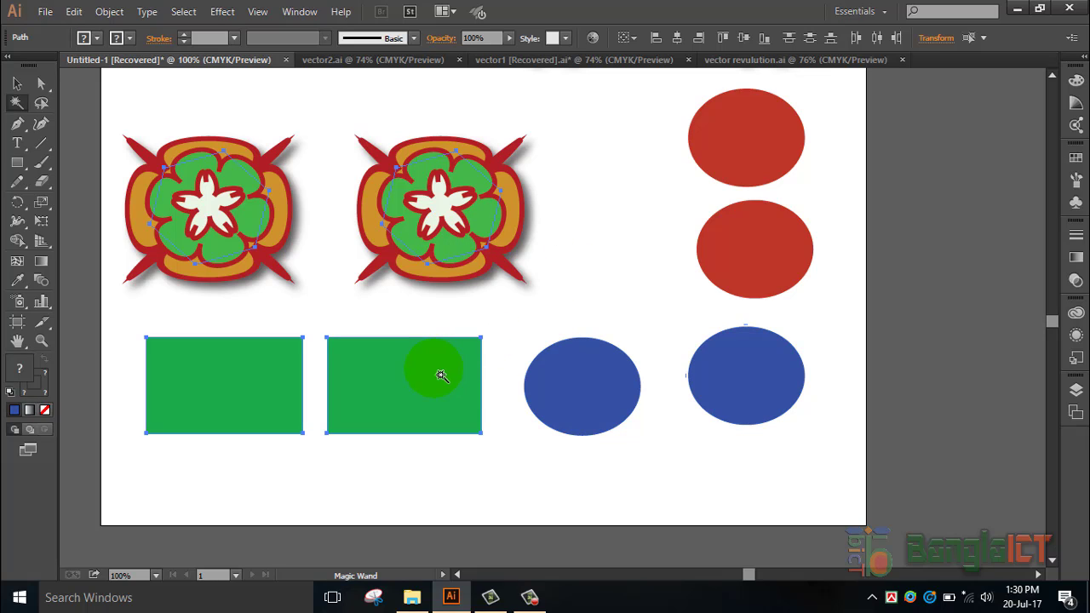
Try scaling the selected green rectangles and ornament shapes up slightly with the Selection tool, and undo the resize
click(17, 83)
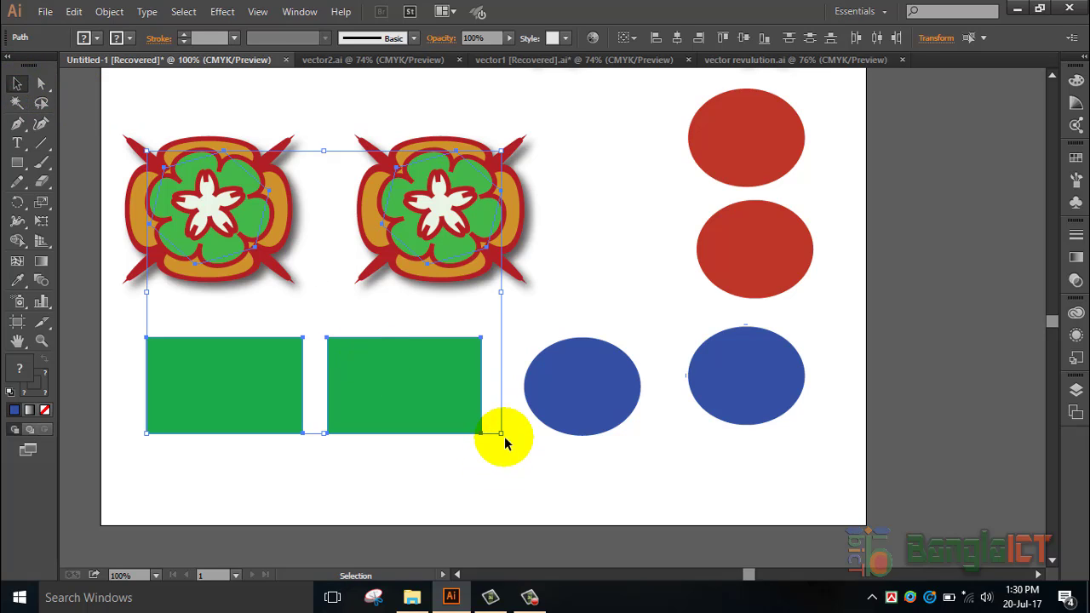
drag(501, 434, 520, 454)
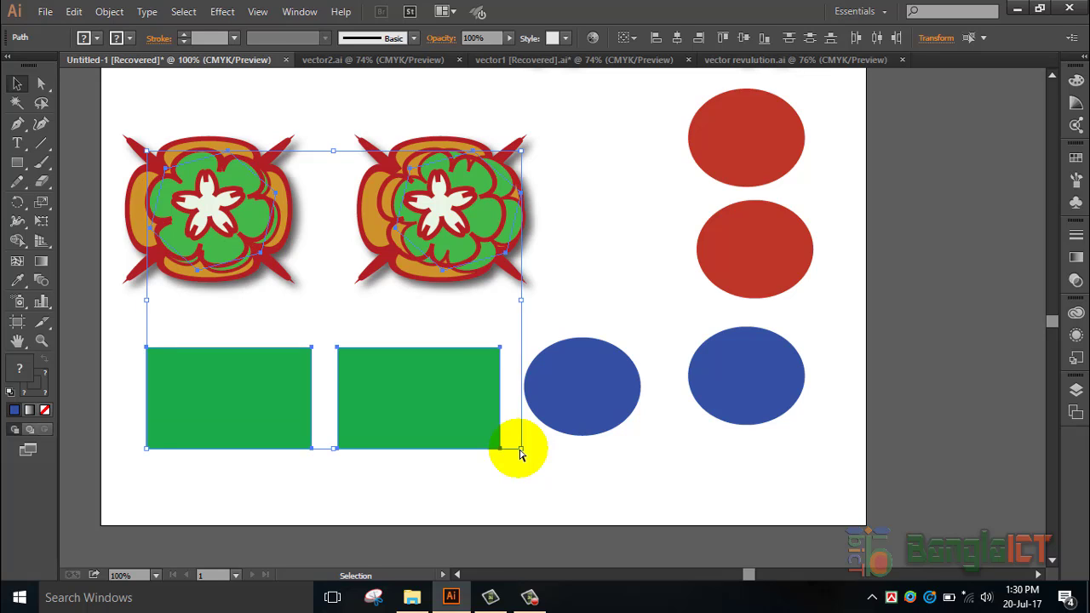
key(a)
key(ctrl+z)
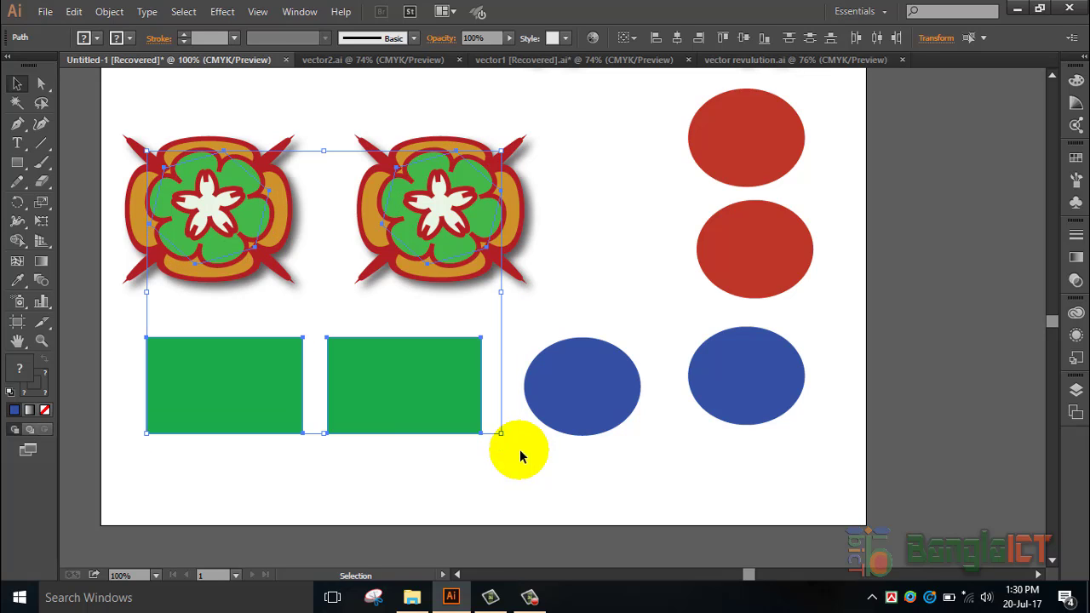
click(16, 103)
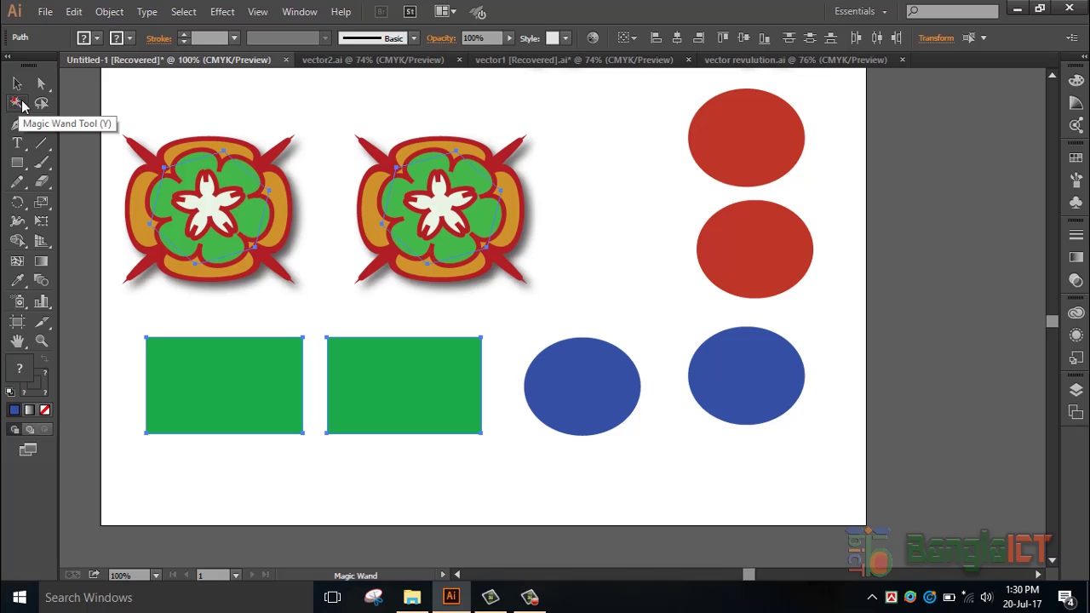
scroll(626, 354, up, 5)
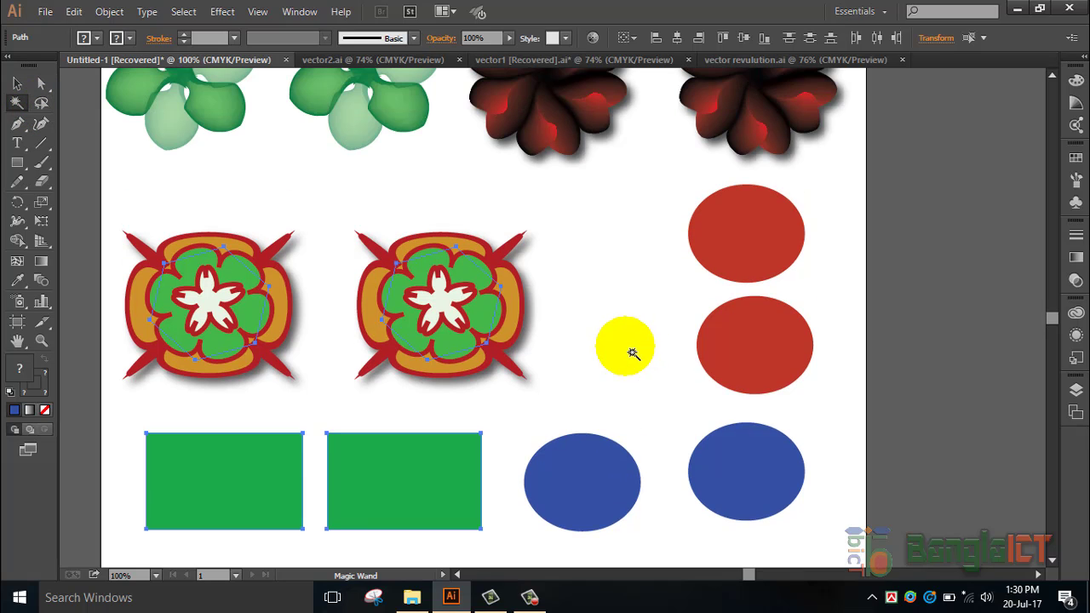
scroll(511, 392, down, 4)
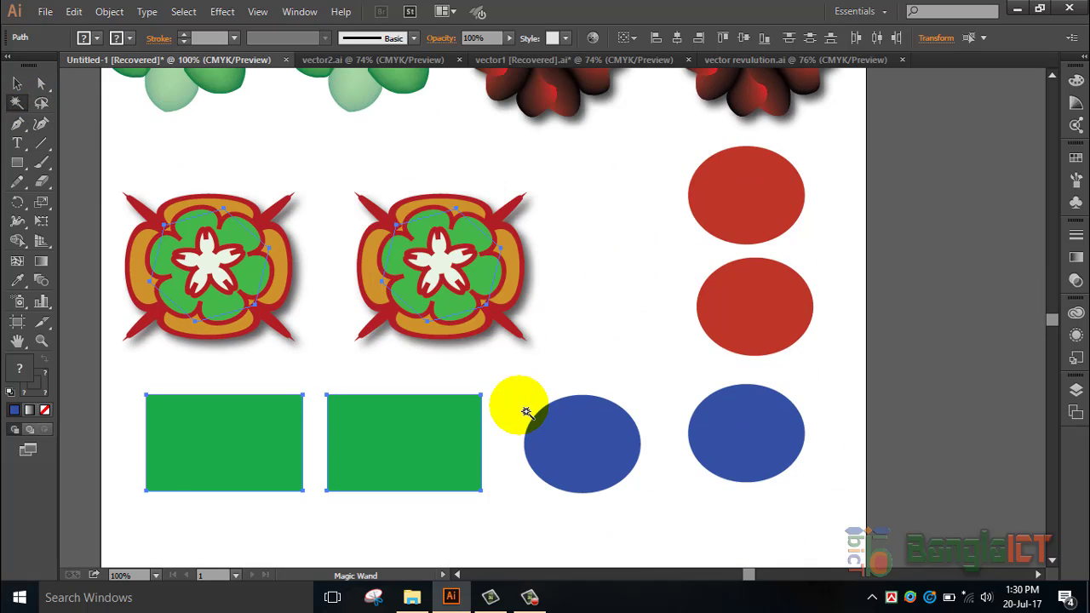
scroll(511, 401, up, 3)
scroll(525, 407, down, 3)
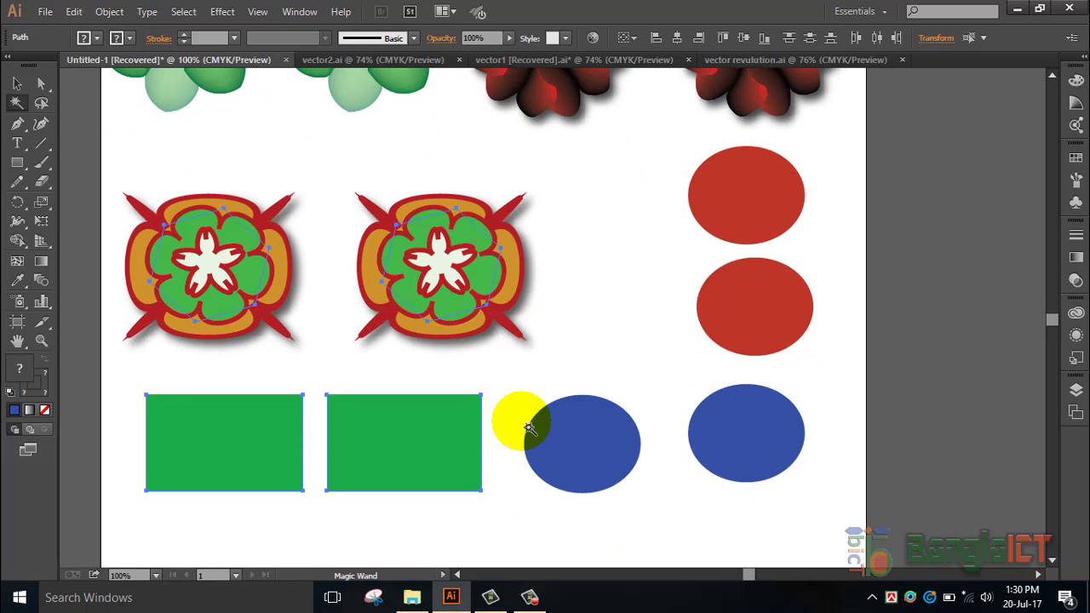
Deselect the green rectangles and ornament shapes with the Selection tool
click(41, 103)
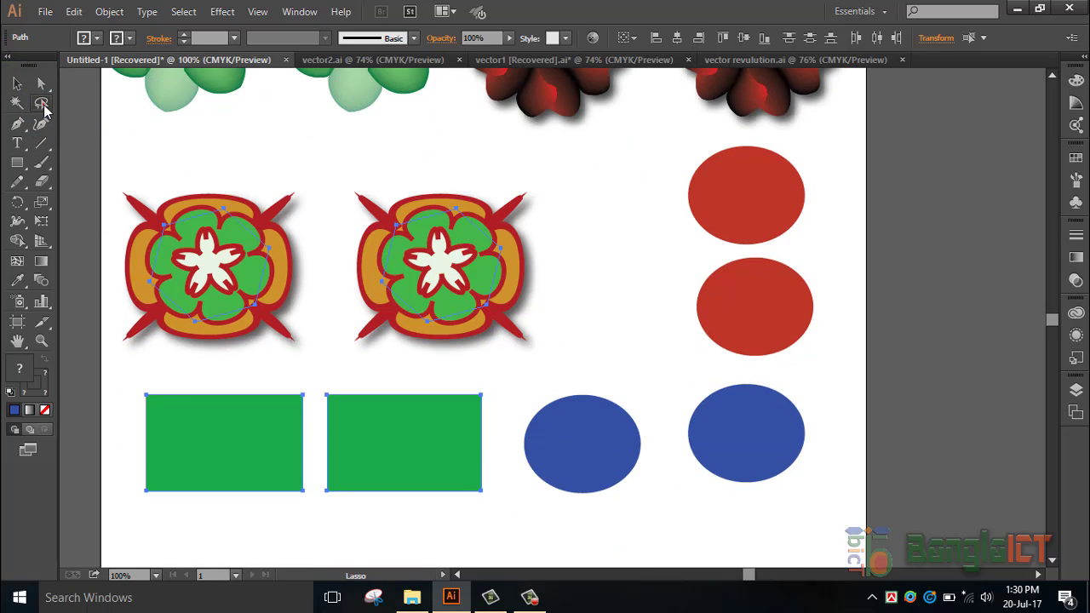
click(17, 84)
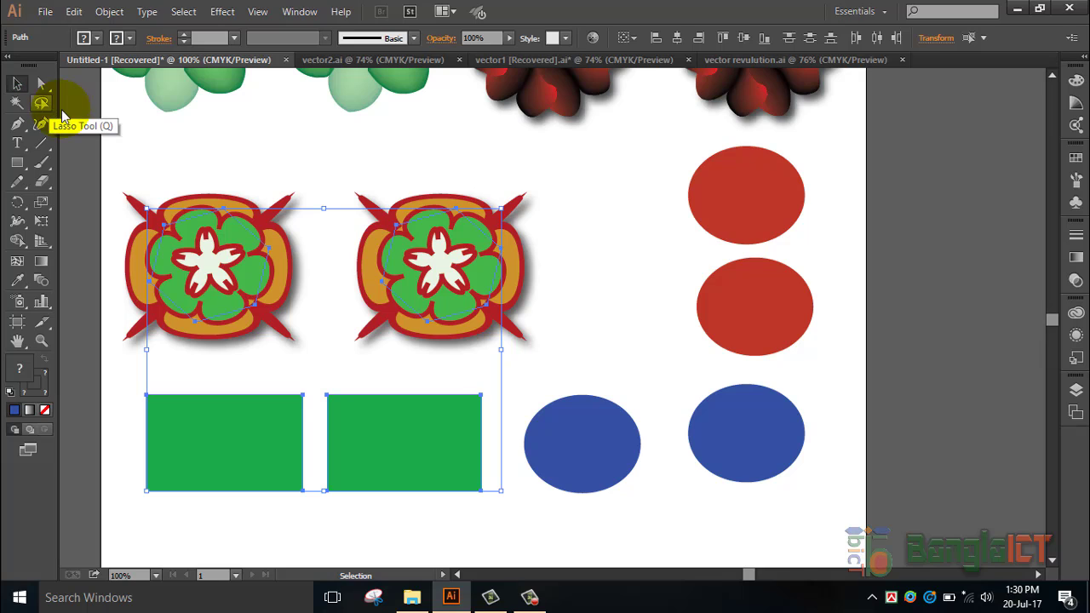
click(210, 140)
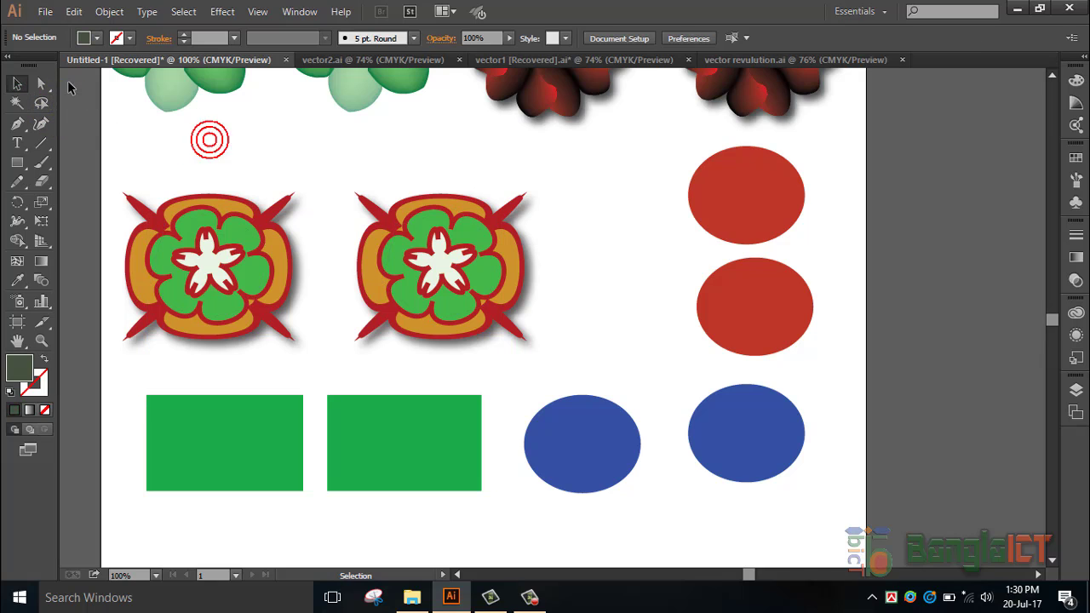
Select corner anchor points of the second green rectangle by drawing freehand loops around them with the Lasso tool
click(17, 90)
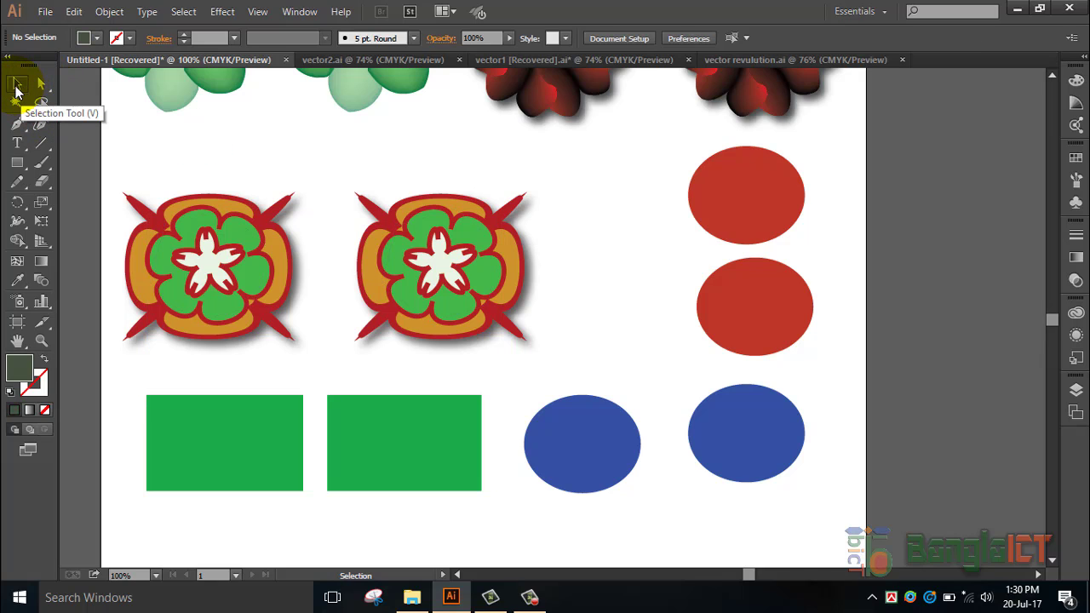
click(42, 85)
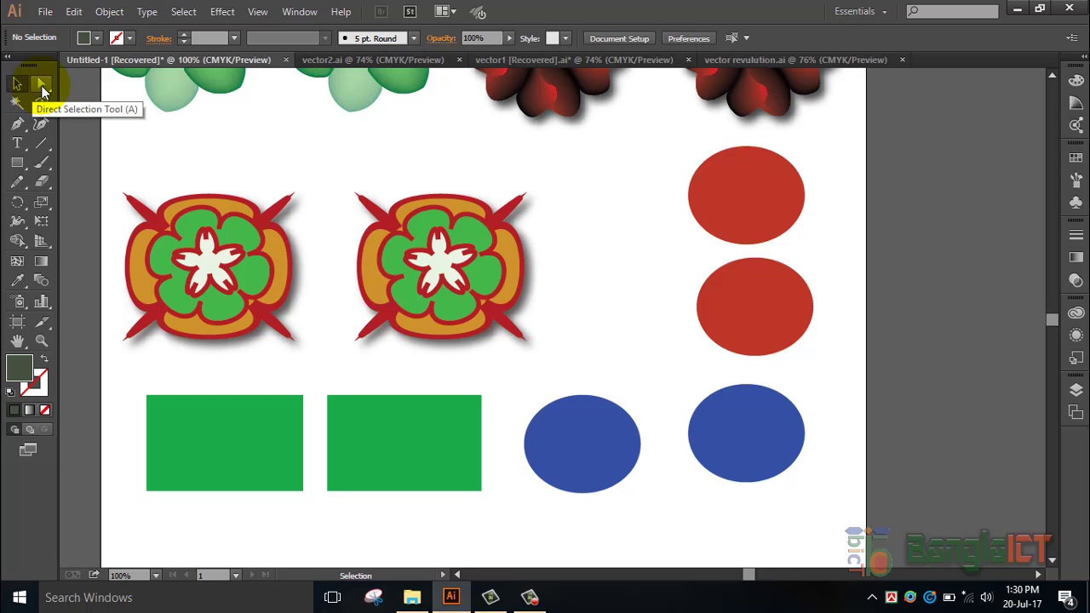
click(40, 104)
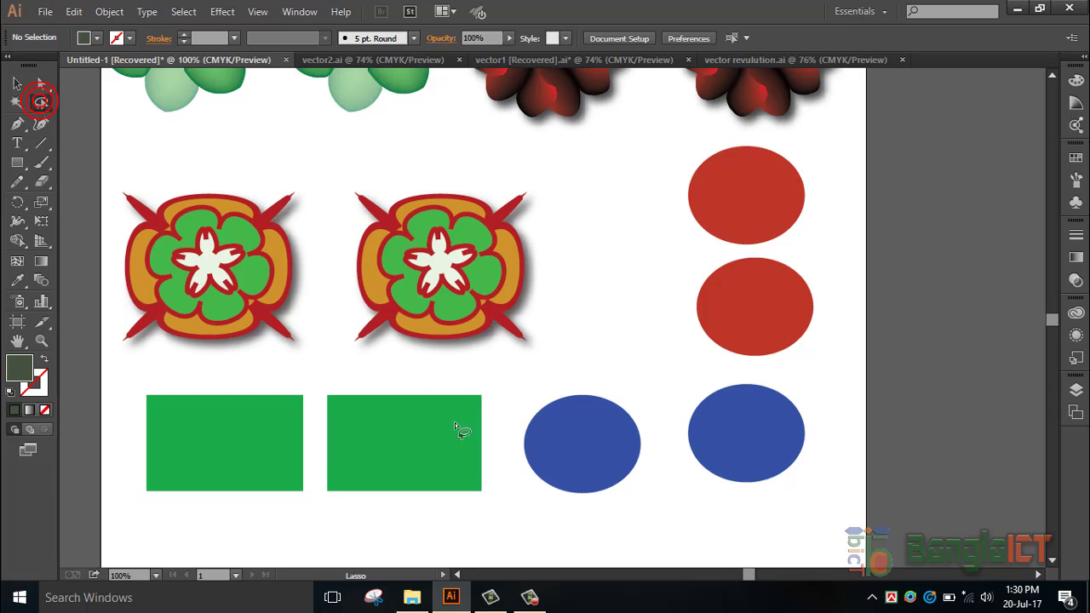
click(583, 448)
mouse_move(505, 478)
mouse_down()
mouse_move(494, 506)
mouse_move(448, 520)
mouse_move(438, 499)
mouse_move(445, 480)
mouse_move(472, 471)
mouse_move(522, 489)
mouse_up()
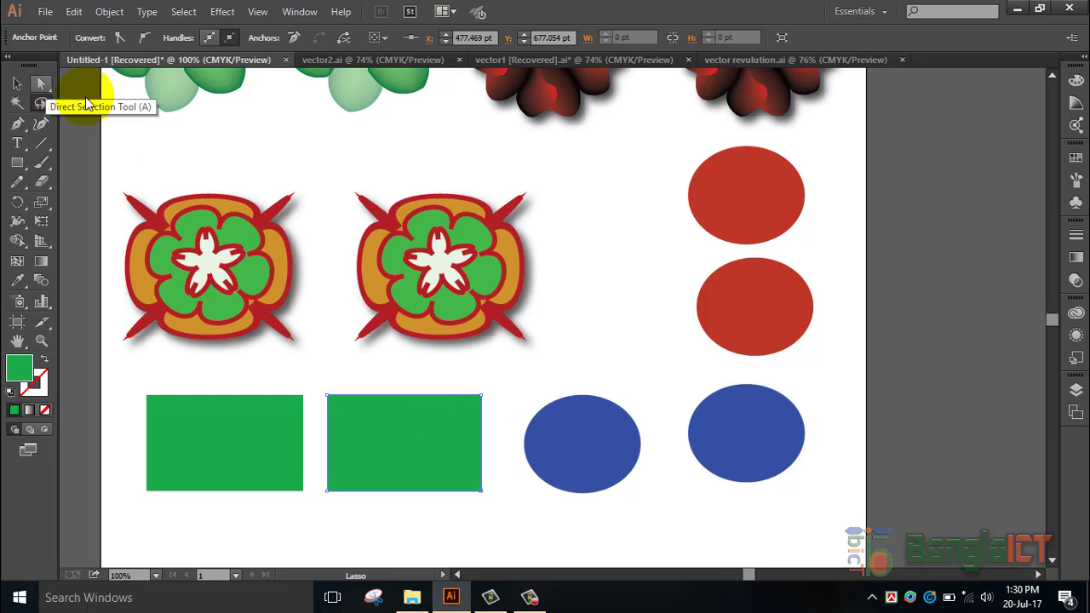
mouse_move(538, 383)
mouse_down()
mouse_move(496, 390)
mouse_move(479, 370)
mouse_move(401, 496)
mouse_move(482, 401)
mouse_up()
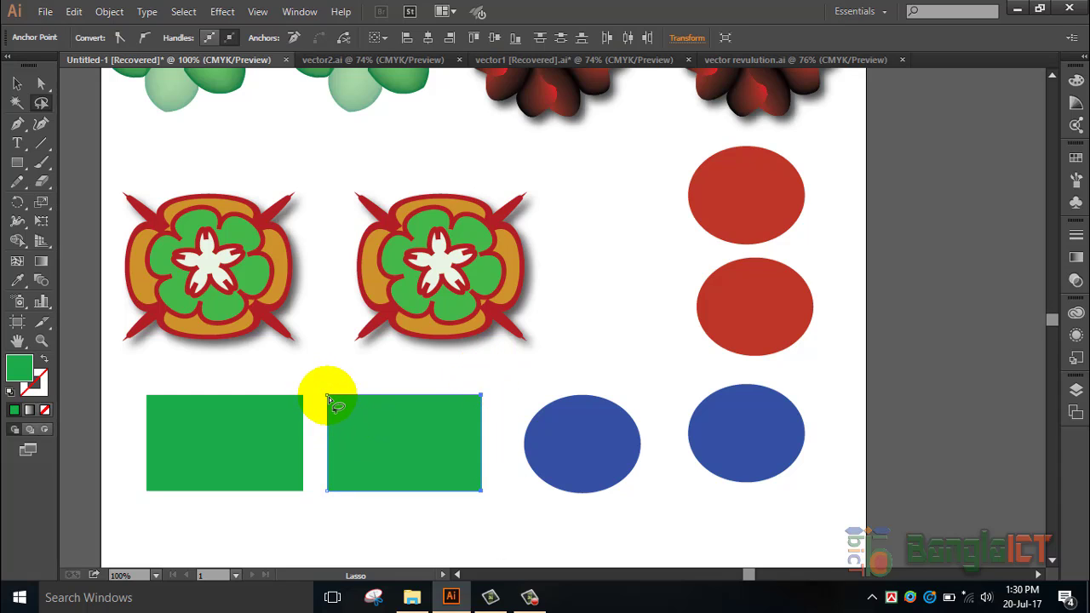
mouse_move(322, 382)
mouse_down()
mouse_move(324, 372)
mouse_move(372, 451)
mouse_move(428, 434)
mouse_up()
mouse_move(508, 412)
mouse_down()
mouse_move(451, 504)
mouse_move(425, 457)
mouse_move(489, 416)
mouse_up()
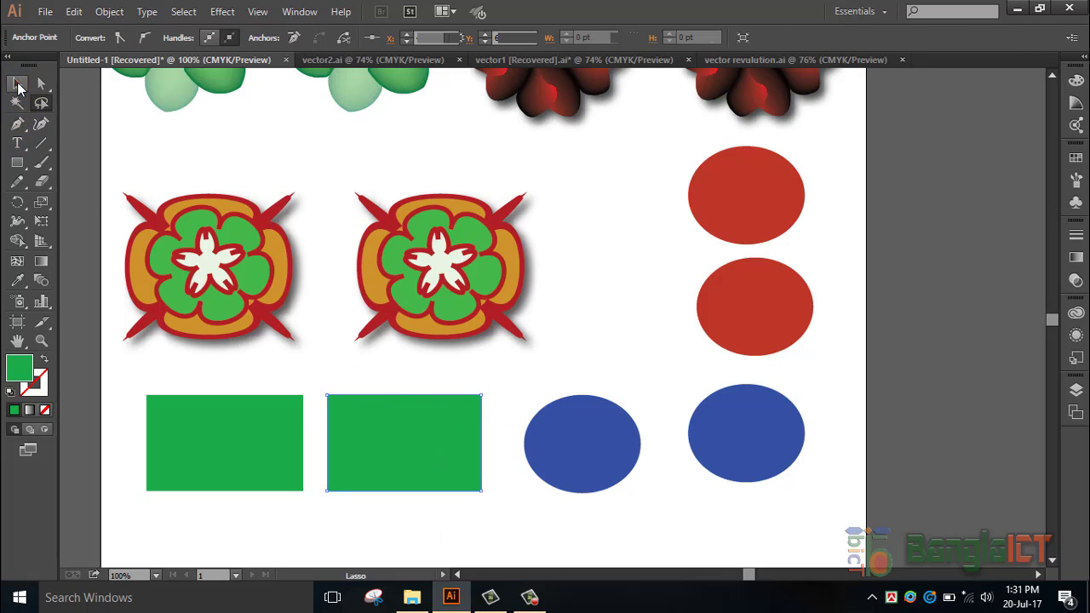
Clear the current selection and lasso the upper-right corner anchor point of the second green rectangle
click(17, 83)
click(479, 389)
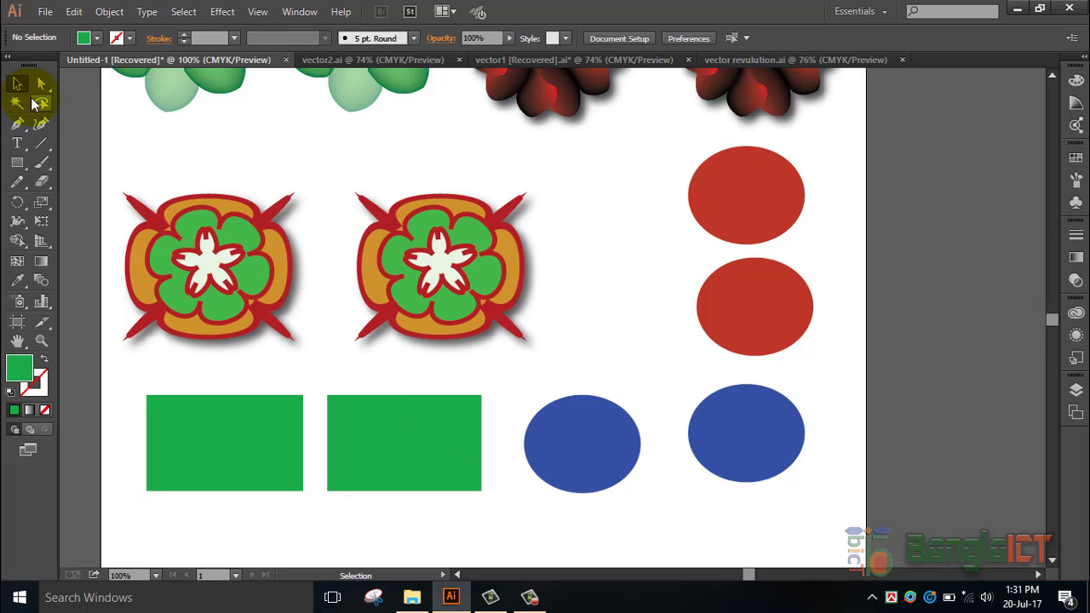
click(41, 101)
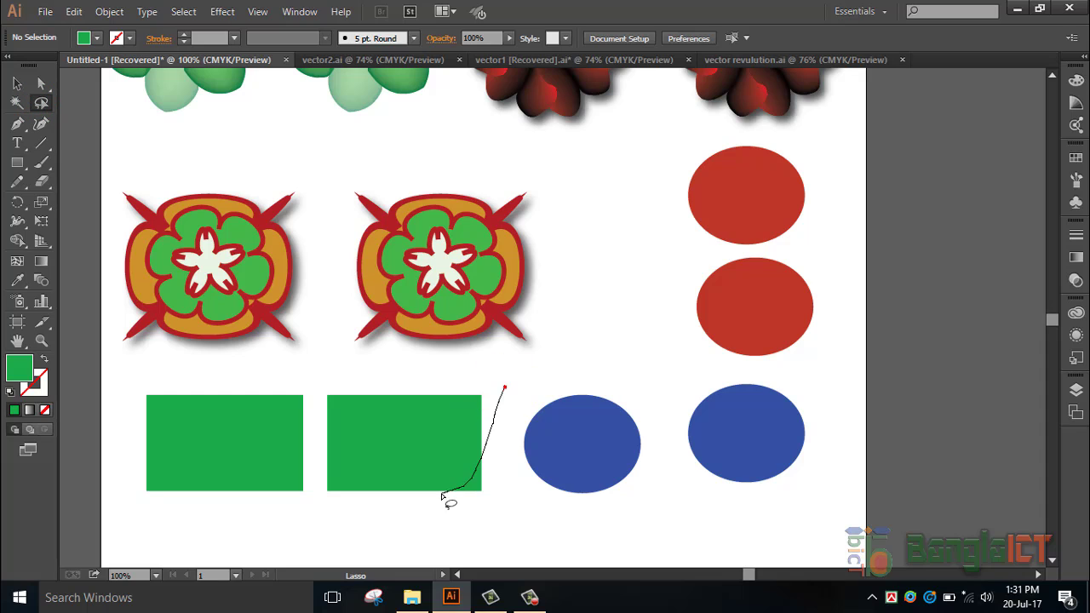
mouse_move(442, 495)
mouse_down()
mouse_move(450, 377)
mouse_move(490, 383)
mouse_up()
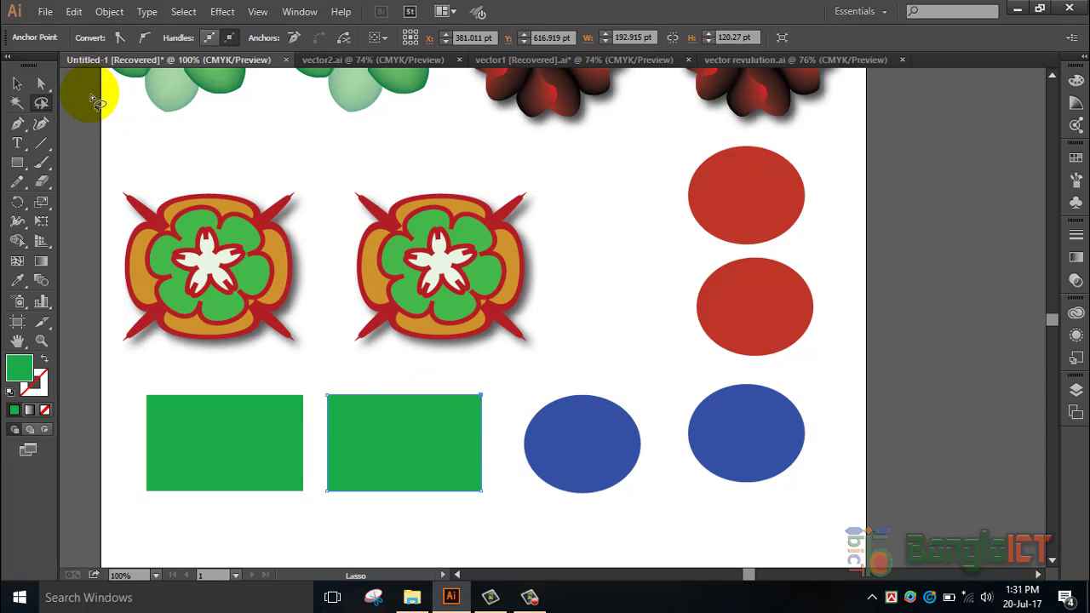
Scale the second green rectangle down from its upper-left corner to about 158 by 109 pt with the Selection tool
click(16, 83)
click(332, 399)
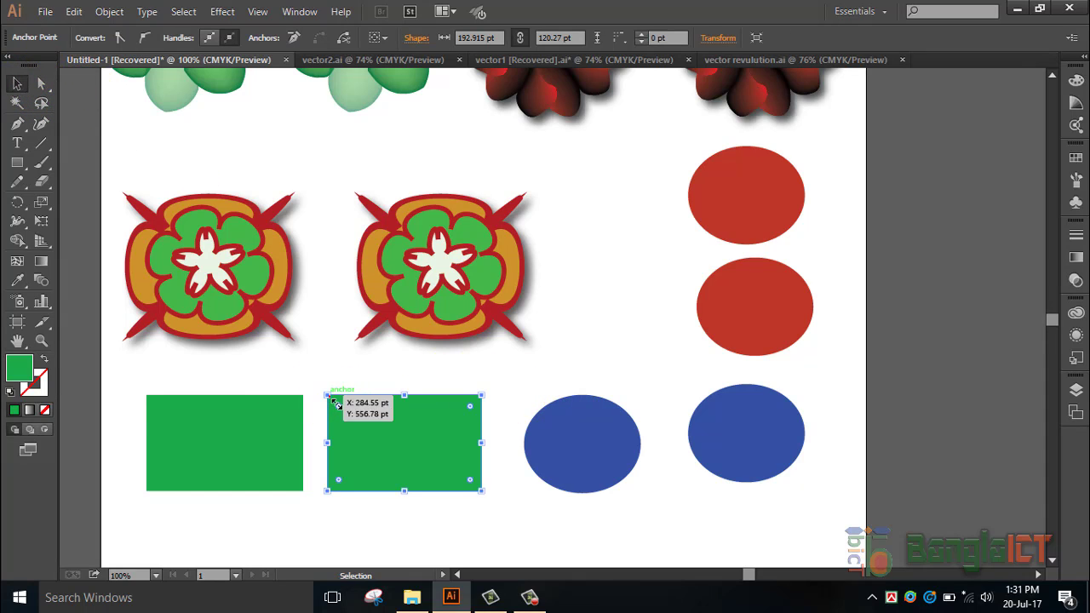
mouse_move(334, 401)
mouse_down()
mouse_move(319, 388)
mouse_move(355, 404)
mouse_up()
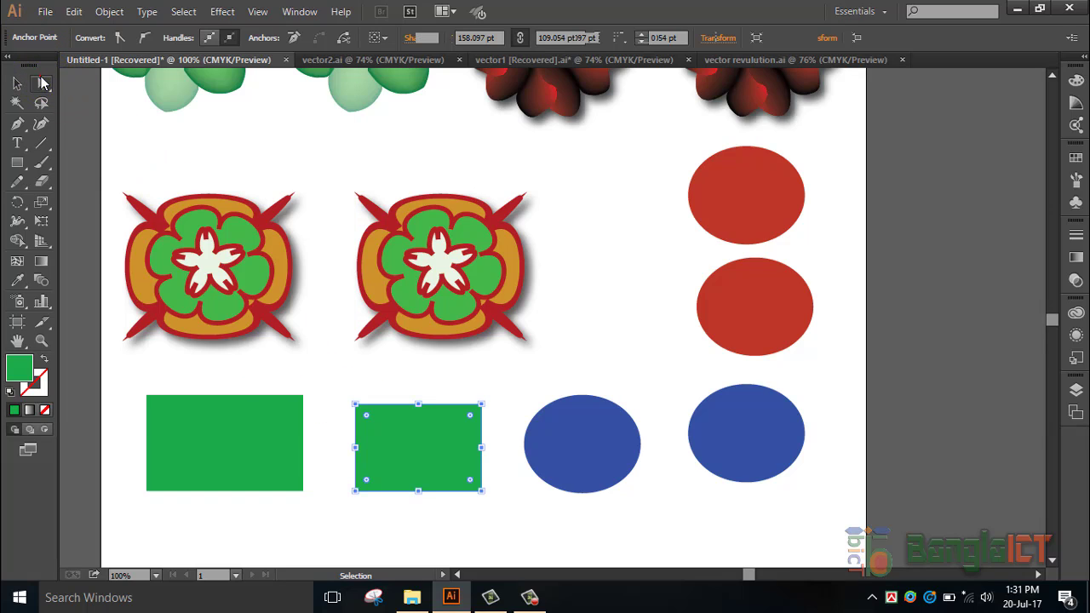
Try pulling the second green rectangle's upper-left anchor point outward with the Direct Selection tool, and undo the distortion
click(41, 82)
click(361, 410)
drag(361, 409, 319, 377)
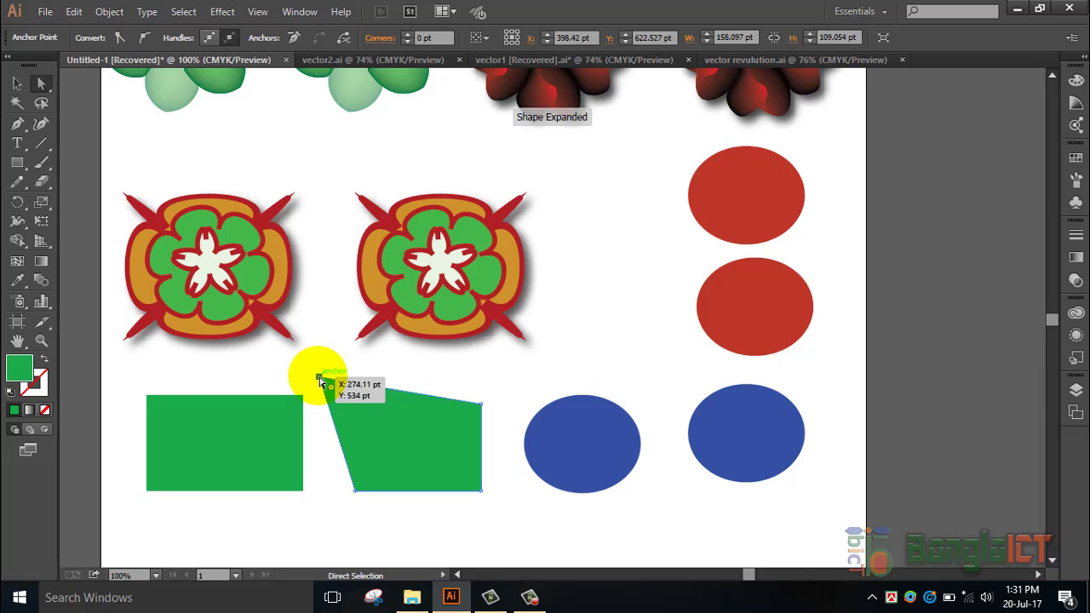
key(ctrl+z)
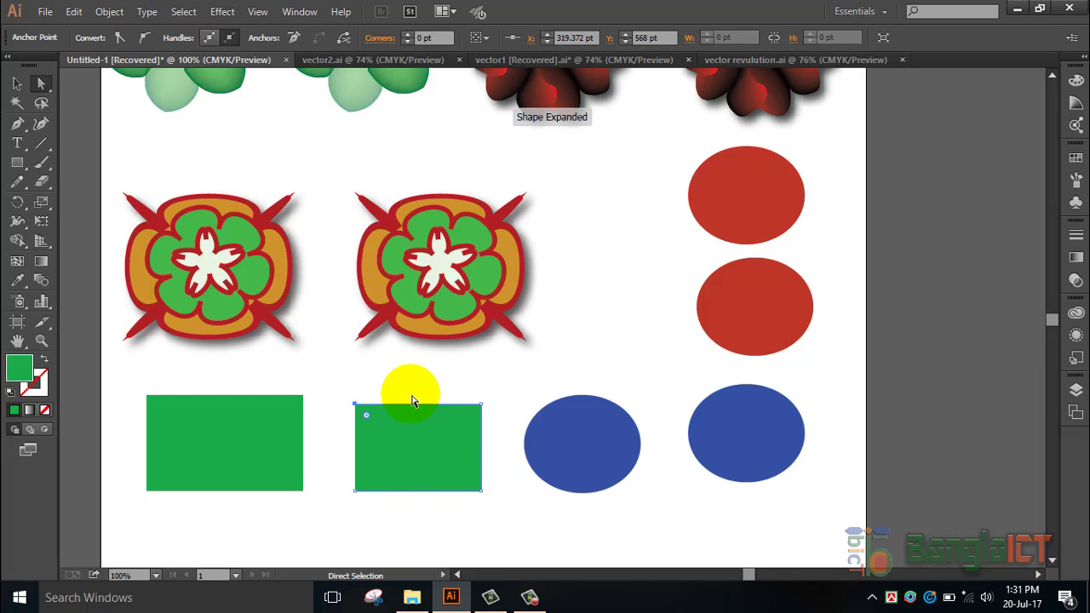
Lasso mesh points on the lower-left petal of the first red-and-black flower, and deselect them
scroll(551, 372, up, 3)
scroll(545, 374, up, 2)
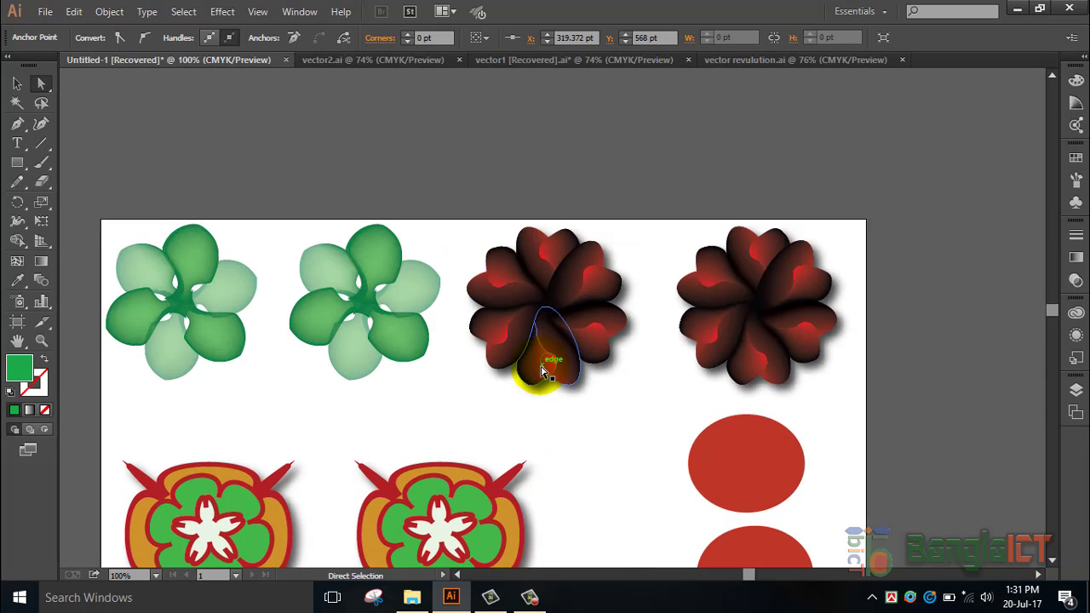
scroll(469, 426, down, 2)
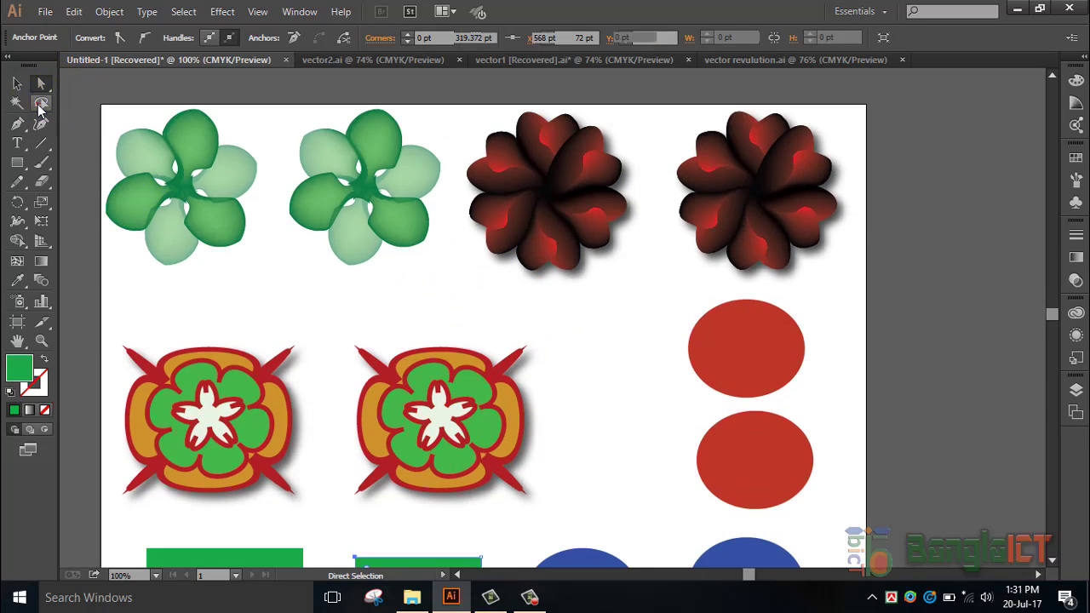
click(41, 103)
scroll(493, 341, up, 1)
mouse_move(482, 304)
mouse_down()
mouse_move(499, 316)
mouse_move(487, 312)
mouse_move(500, 304)
mouse_move(483, 304)
mouse_up()
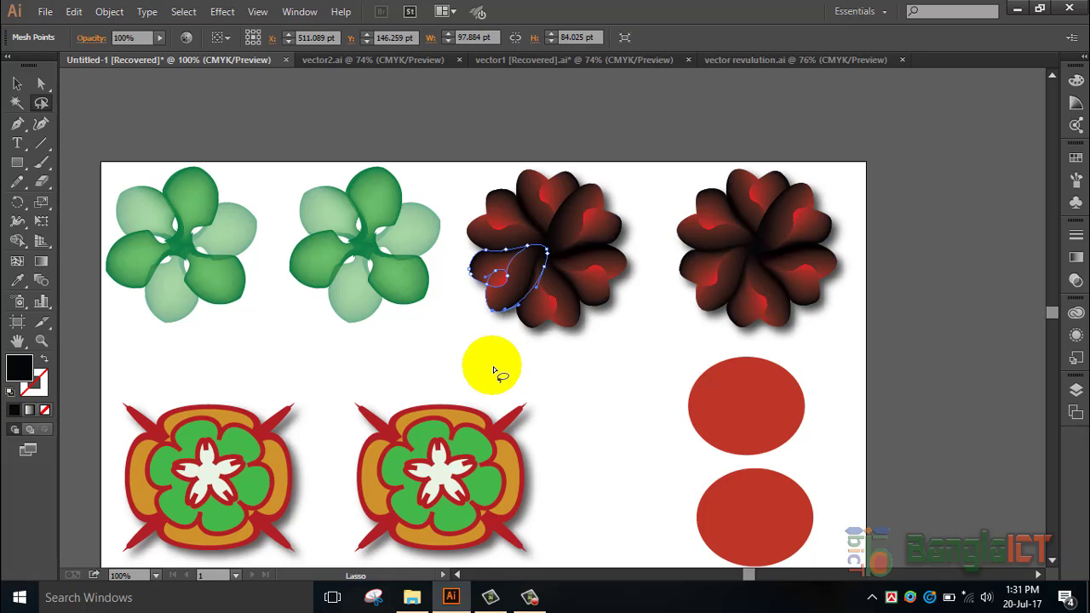
click(440, 330)
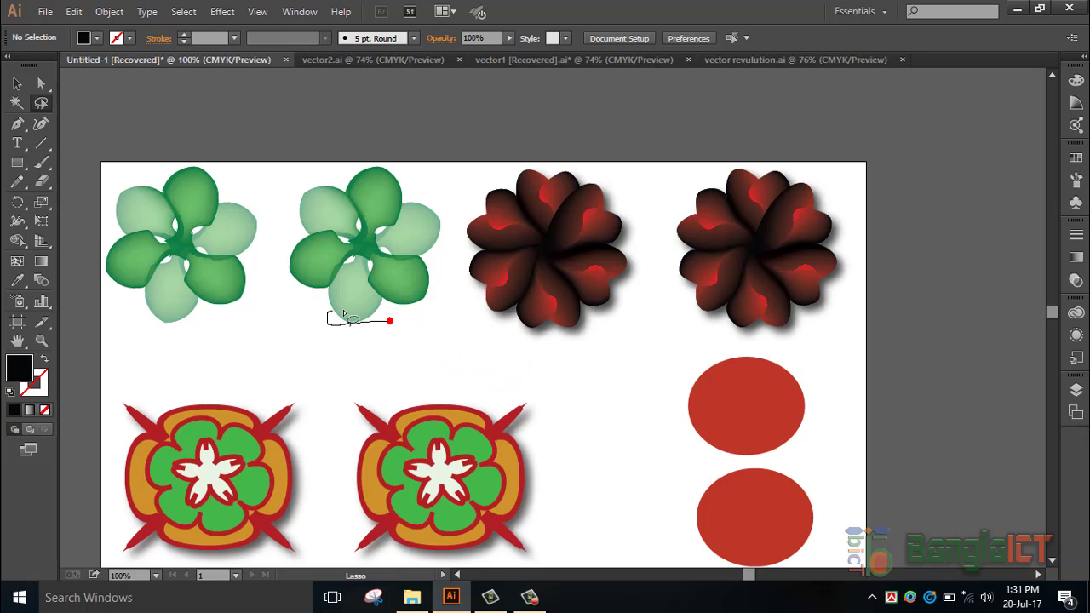
Draw Lasso loops over the second green flower's lower petal and the second ornament, and clear the selection
drag(343, 315, 379, 283)
drag(418, 378, 428, 361)
drag(464, 475, 539, 490)
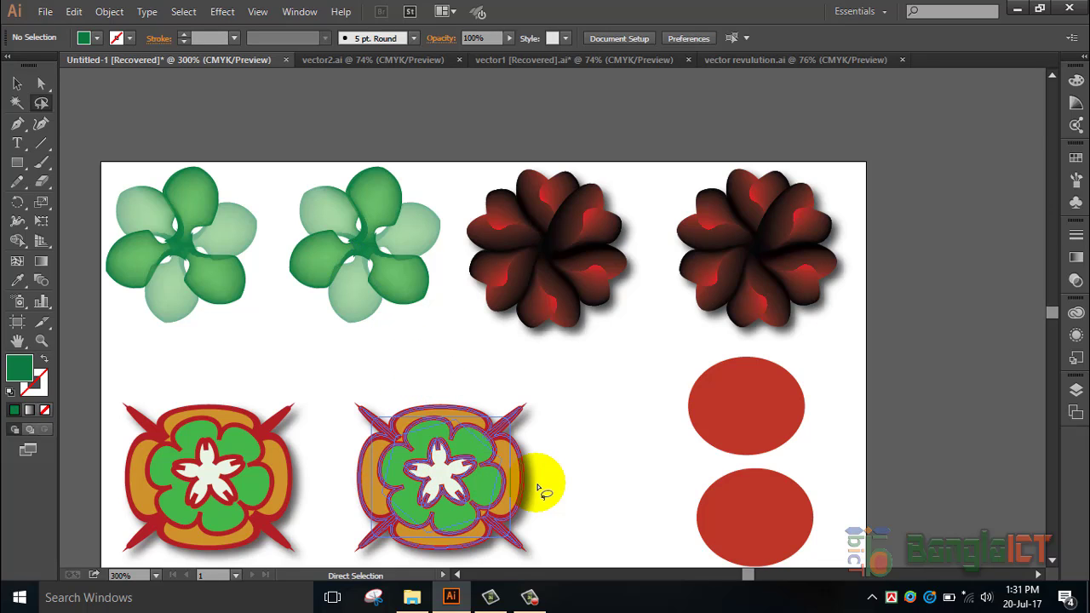
click(538, 490)
Lasso anchor points on the white star outline at the centre of the second ornament, and deselect them
key(ctrl+equal)
key(ctrl+equal)
scroll(546, 444, down, 5)
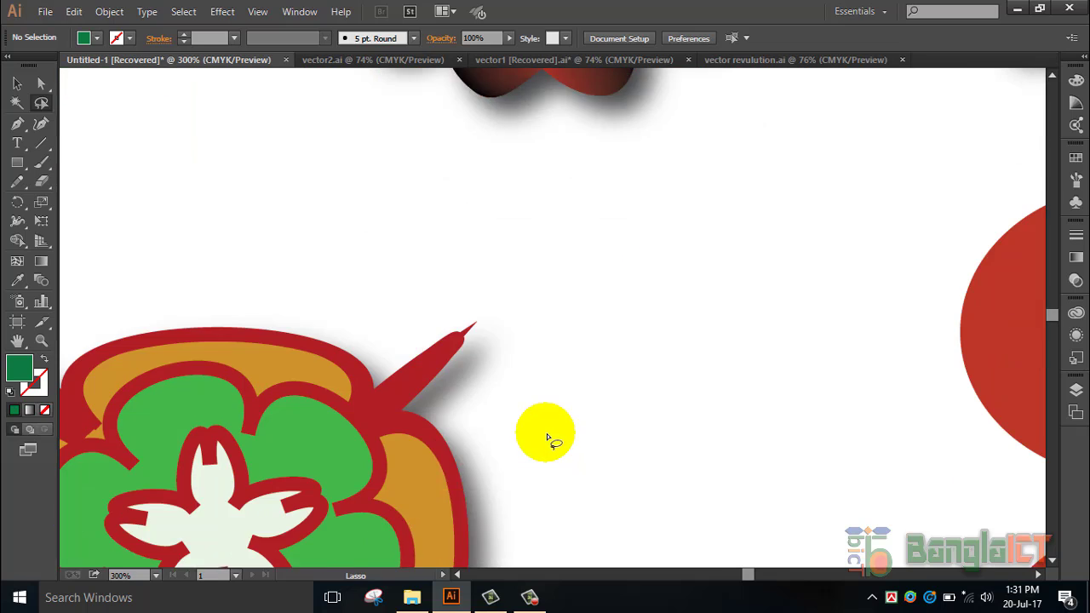
scroll(546, 438, down, 5)
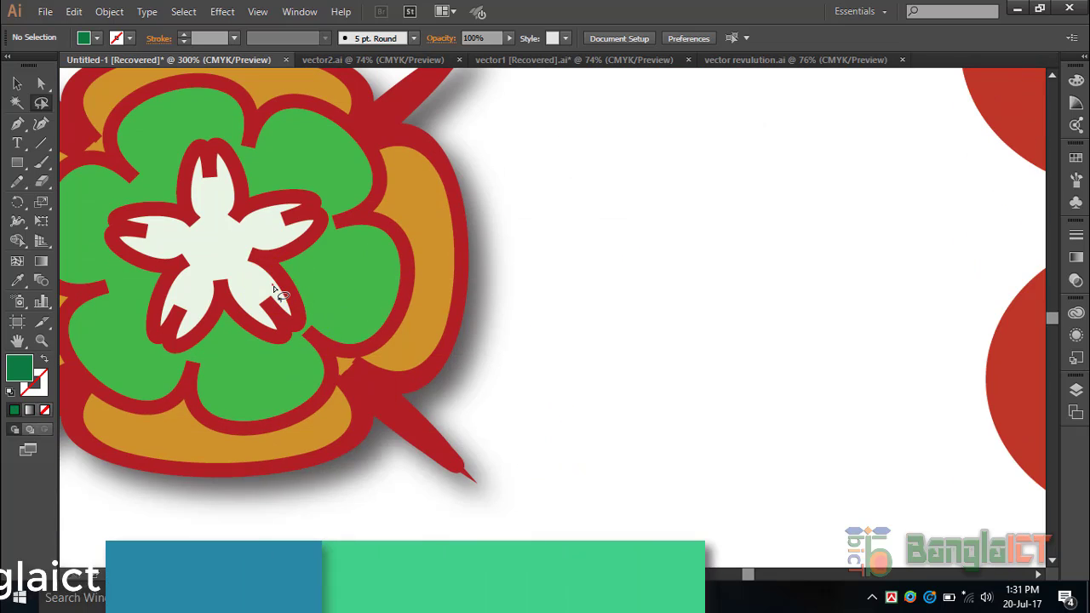
mouse_move(285, 300)
mouse_down()
mouse_move(309, 329)
mouse_move(290, 324)
mouse_move(294, 308)
mouse_up()
mouse_move(168, 215)
mouse_down()
mouse_move(175, 223)
mouse_move(206, 182)
mouse_up()
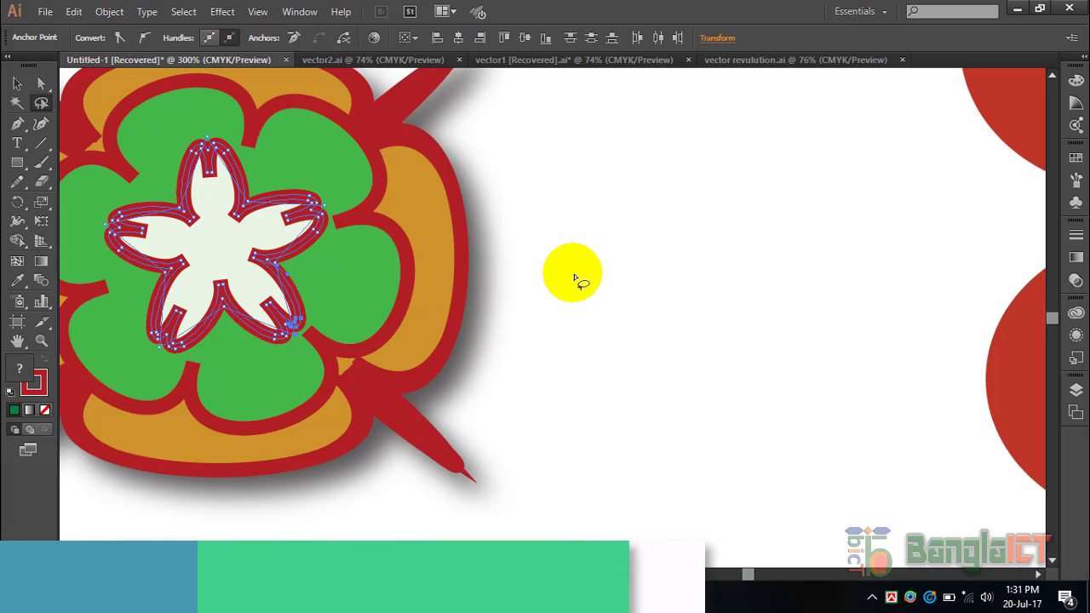
click(575, 279)
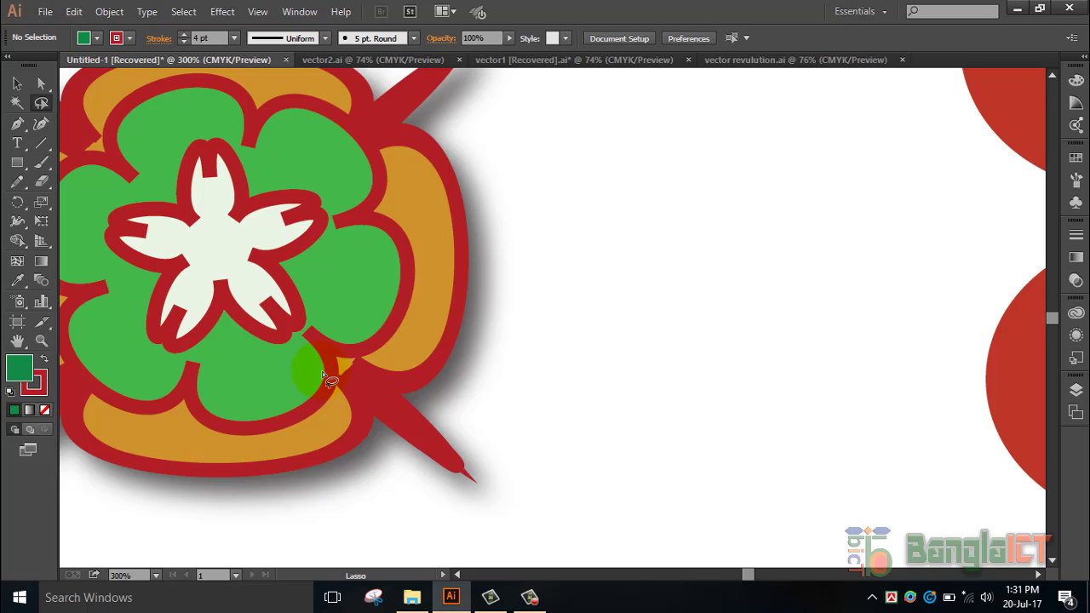
Lasso anchor points along the green petal outline on the lower-right side of the second ornament
mouse_move(327, 362)
mouse_down()
mouse_move(329, 376)
mouse_move(315, 358)
mouse_move(327, 362)
mouse_up()
click(554, 362)
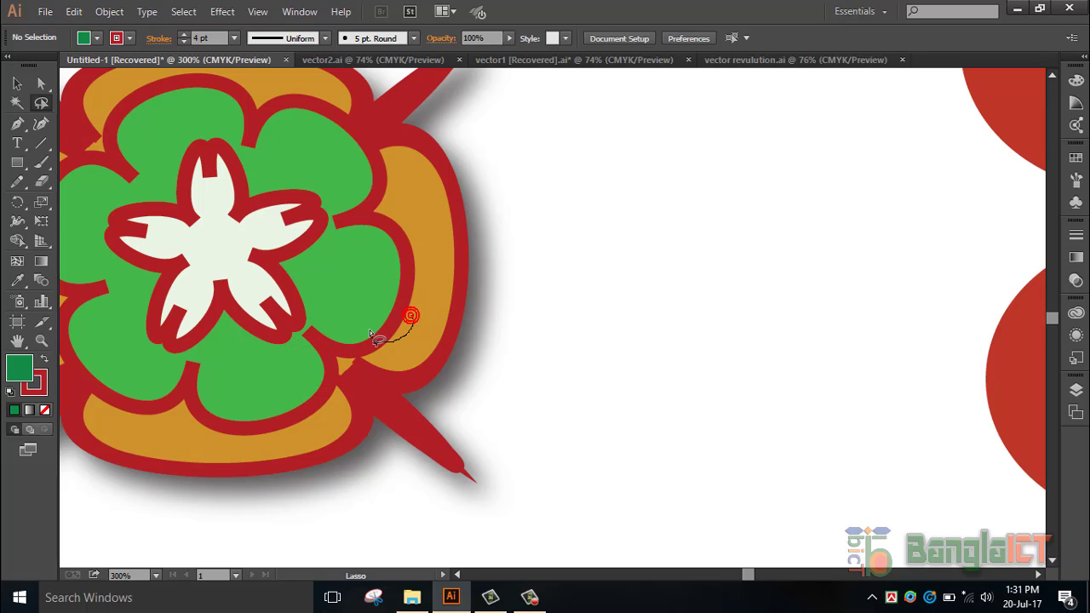
drag(371, 334, 375, 339)
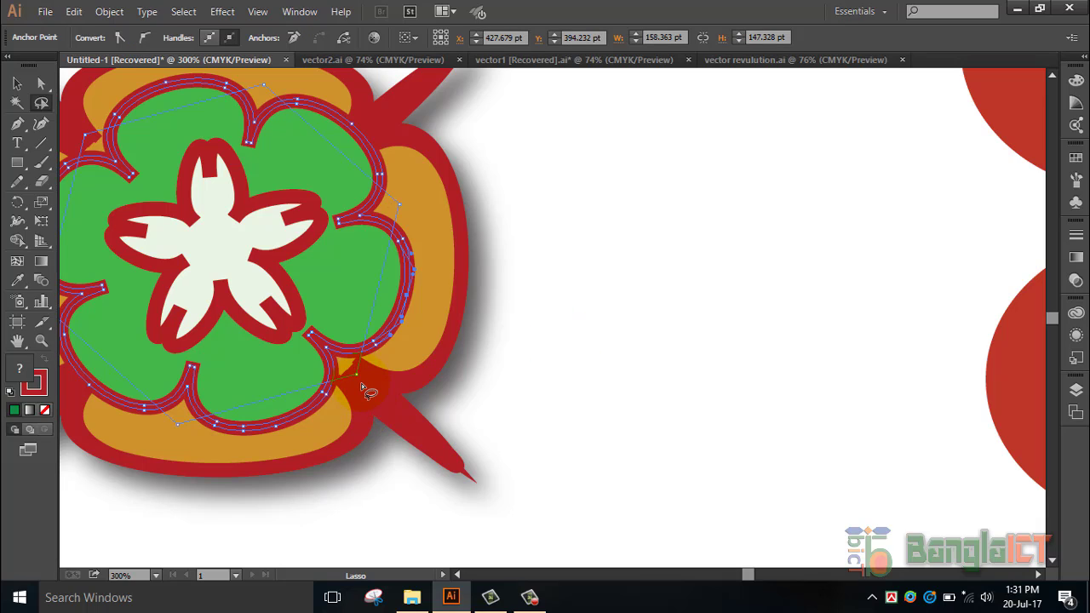
Lasso anchor points of the ornament's orange base shape and of its outer red outline along the right edge
drag(405, 403, 438, 400)
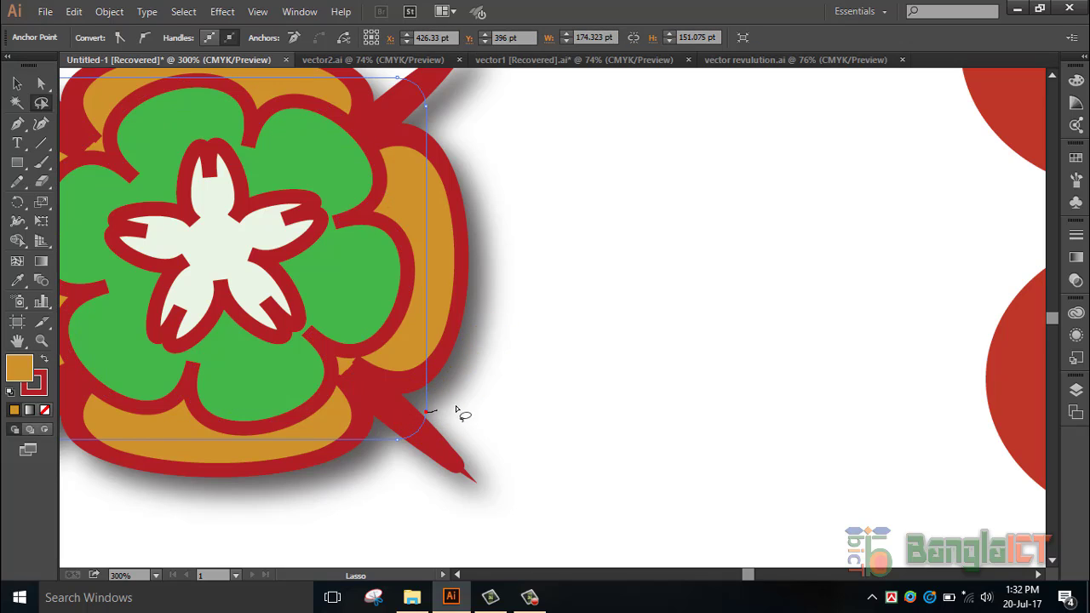
click(545, 366)
drag(491, 213, 496, 241)
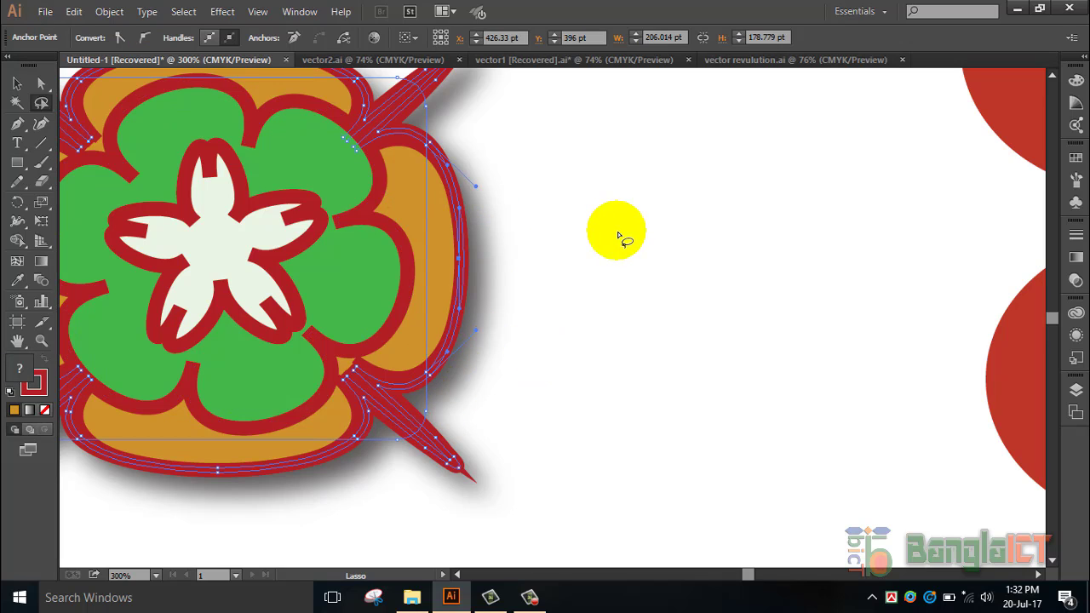
Try moving the bottom anchor point of the ornament's outer outline downward with the Direct Selection tool, and undo the move
scroll(582, 329, down, 3)
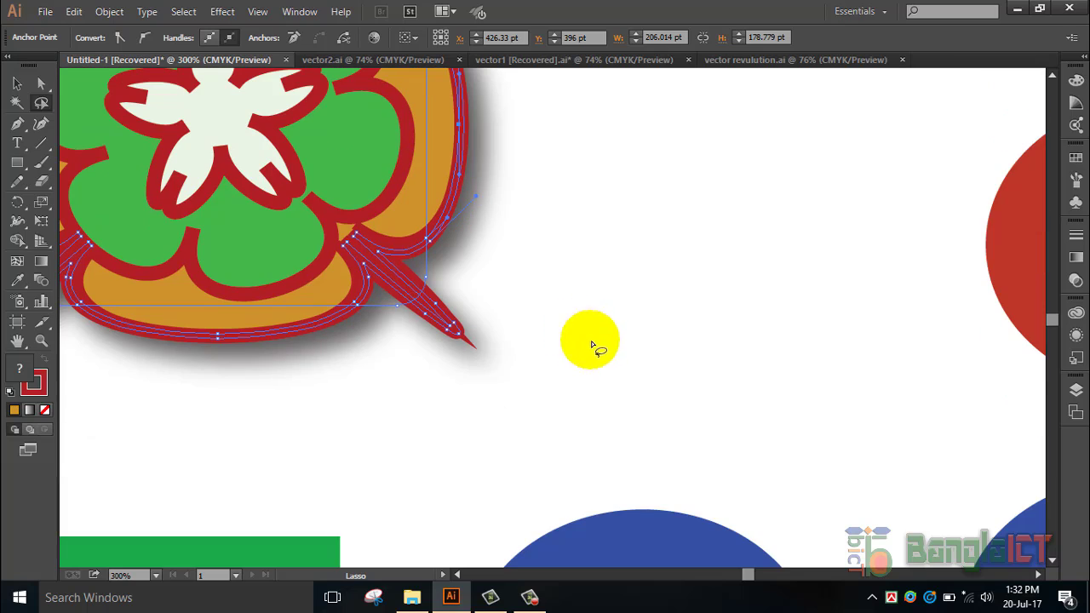
click(41, 84)
click(40, 86)
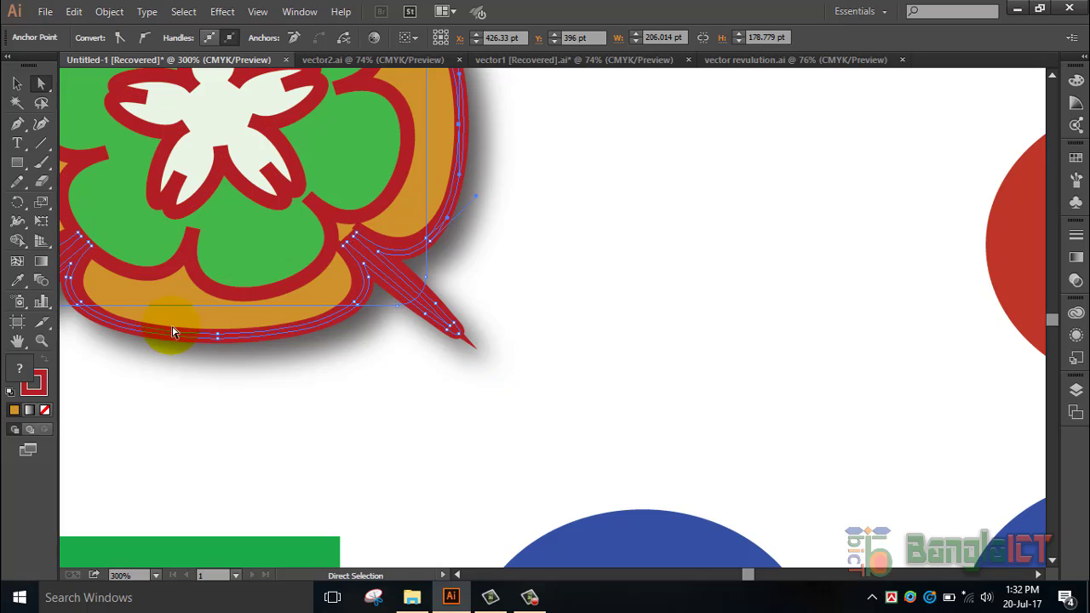
drag(217, 341, 259, 390)
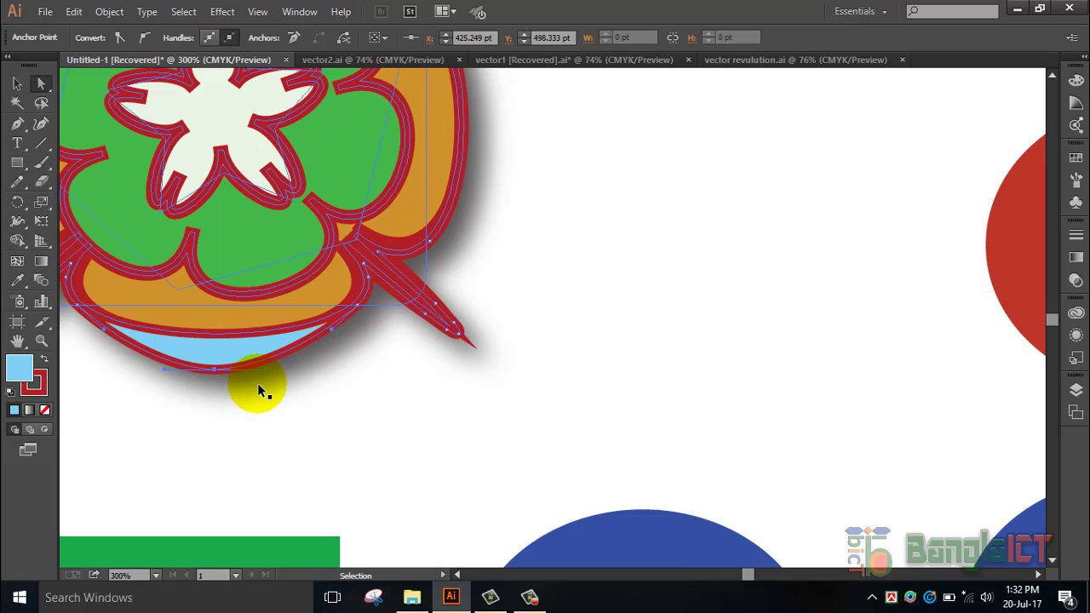
key(ctrl+z)
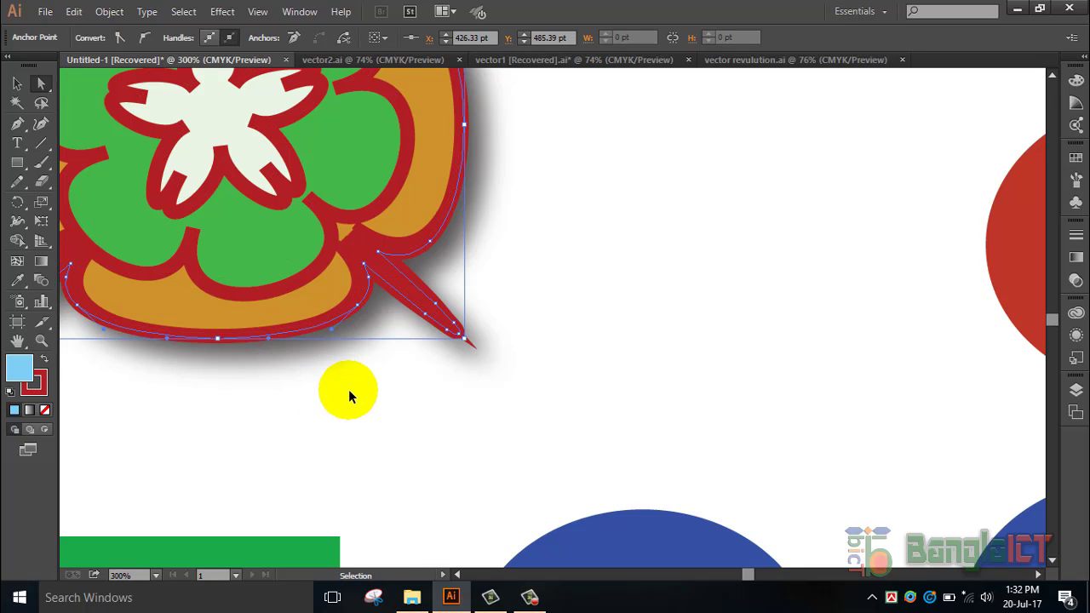
Deselect the second ornament's outer outline and bring the whole artboard back into view
key(ctrl+minus)
key(ctrl+minus)
key(ctrl+minus)
key(ctrl+minus)
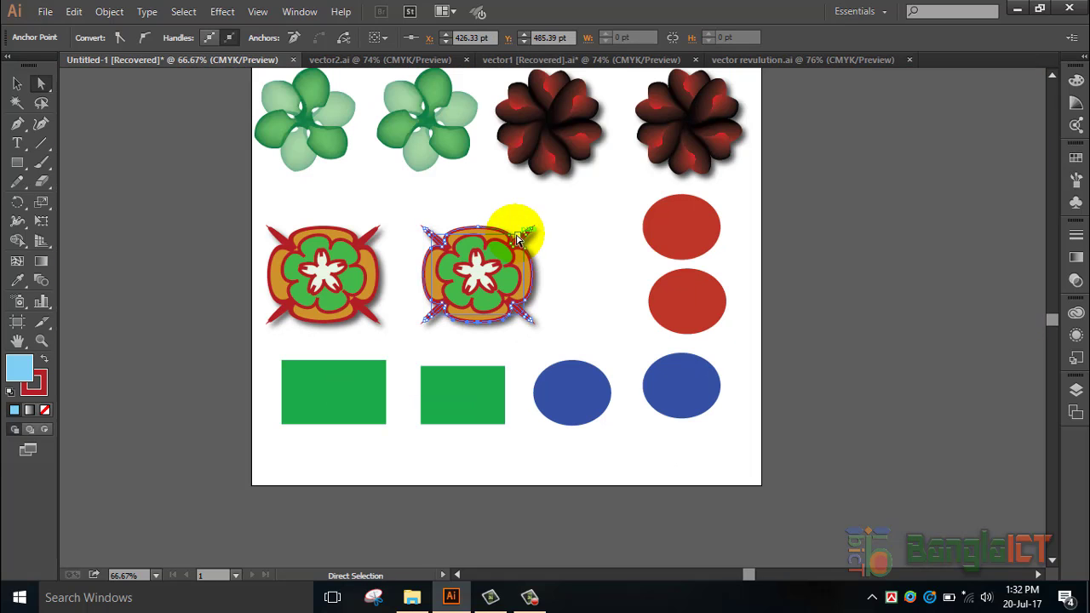
click(420, 184)
scroll(767, 273, up, 3)
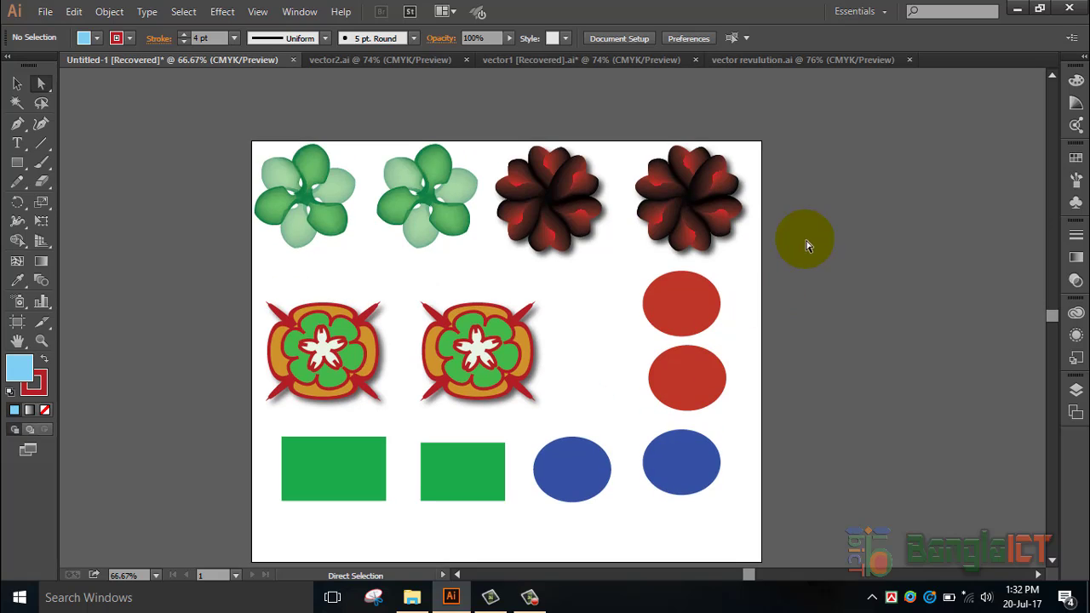
scroll(798, 239, down, 2)
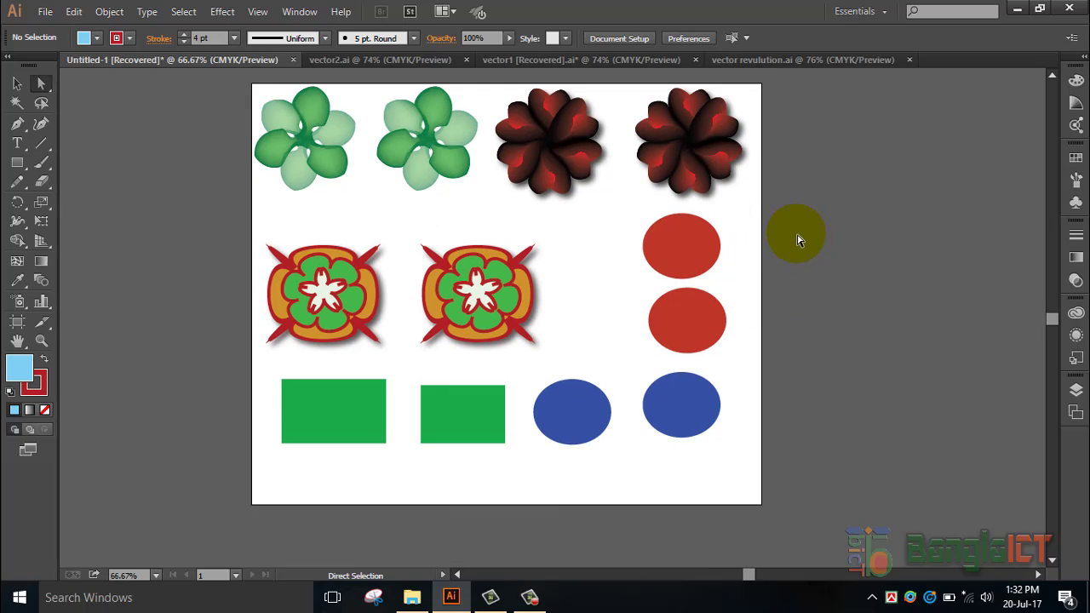